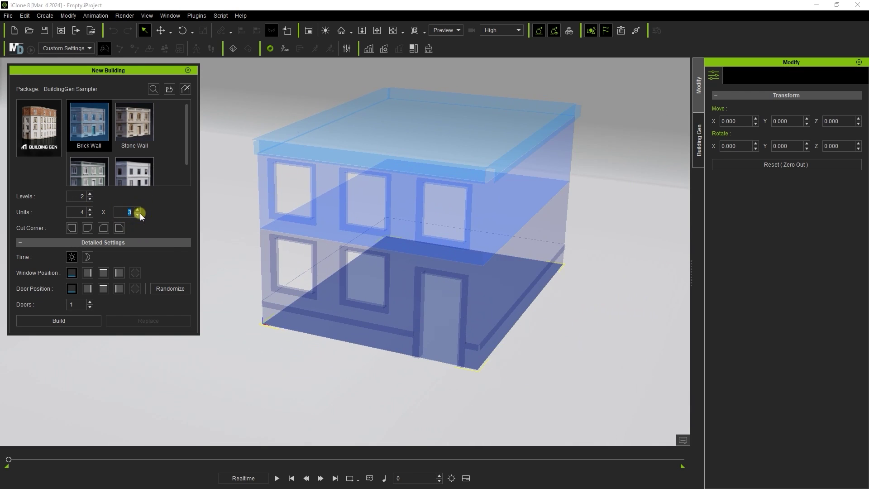
- Set the new building's footprint to 3 x 3 units and cut its front-right corner
left_click(90, 214)
left_click(85, 230)
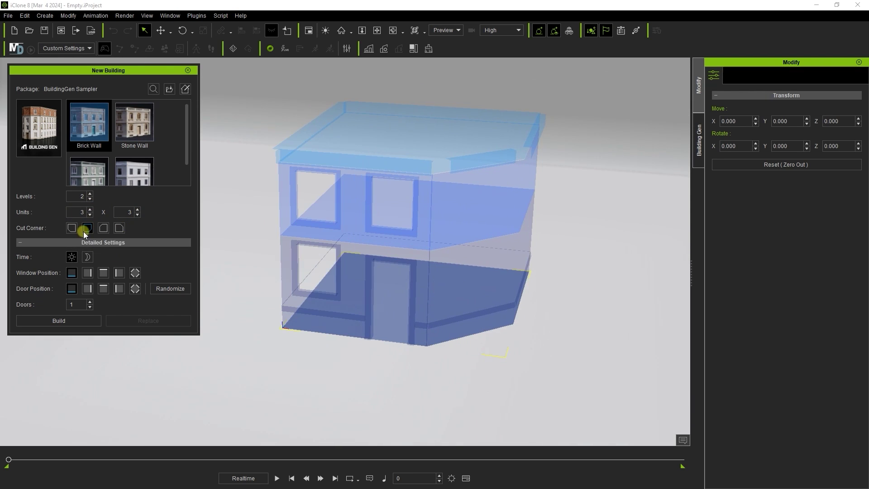
right_click_drag(416, 234, 353, 238)
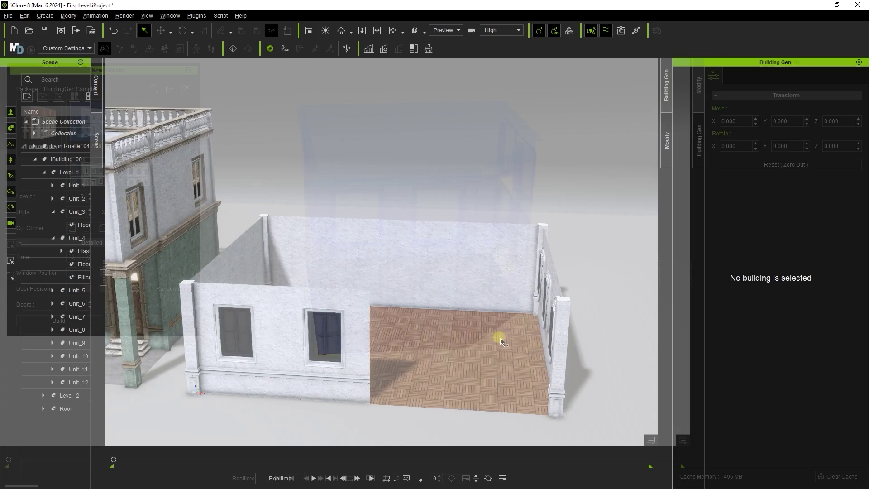
- Add a Door wall to the open front side of the level's front-right unit
right_click_drag(500, 337, 423, 333)
left_click(422, 333)
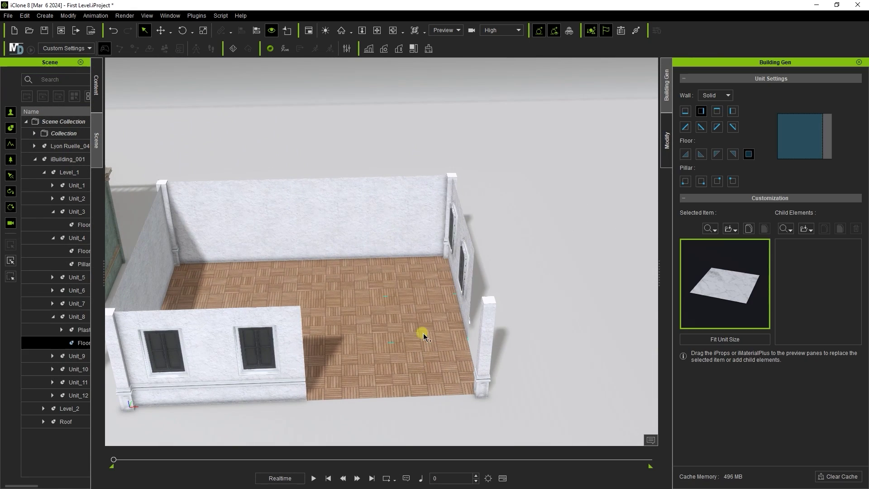
left_click(685, 113)
left_click(714, 97)
left_click(711, 116)
left_click(686, 113)
left_click(684, 114)
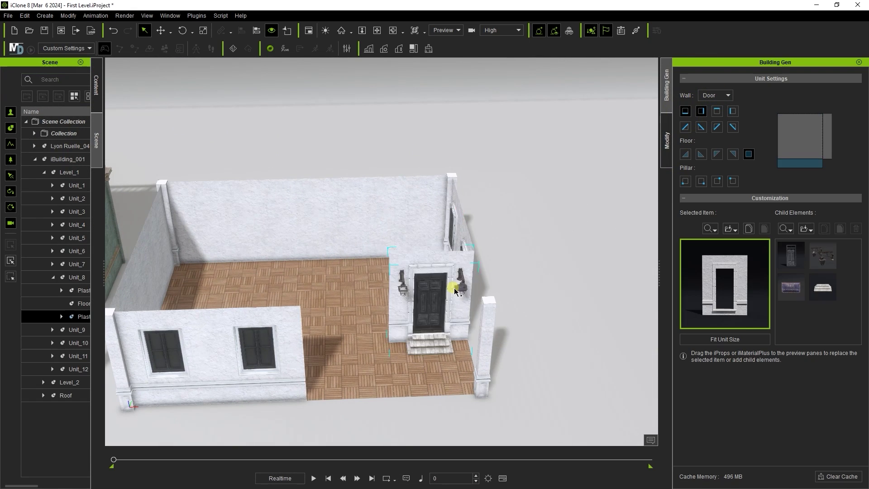
right_click_drag(458, 286, 453, 274)
left_click(378, 347)
left_click(719, 96)
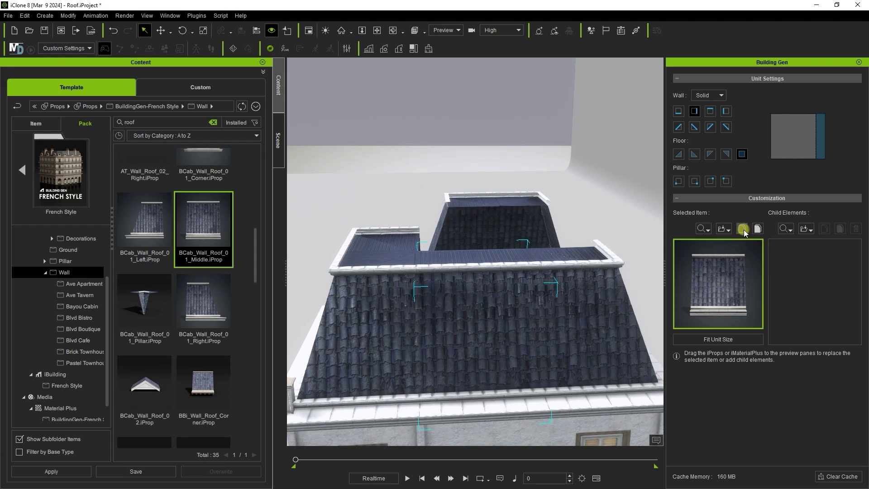
right_click_drag(317, 335, 462, 333)
left_click(556, 321)
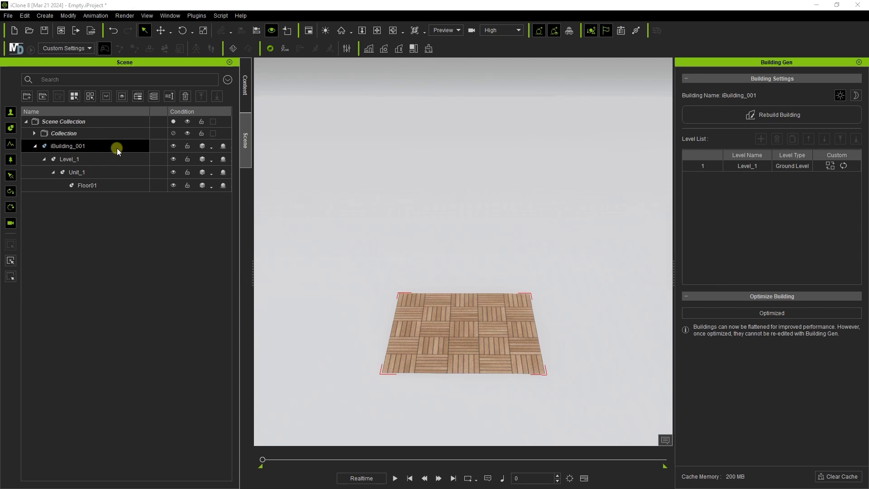
- Select iBuilding_001, Level_1, Unit_1 and Floor01 in turn to review the settings of each hierarchy level
left_click(116, 148)
left_click(116, 157)
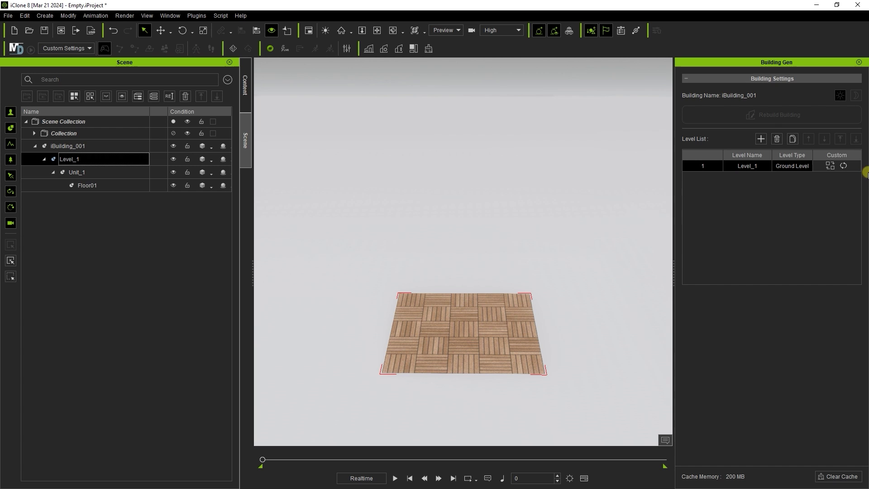
left_click(110, 173)
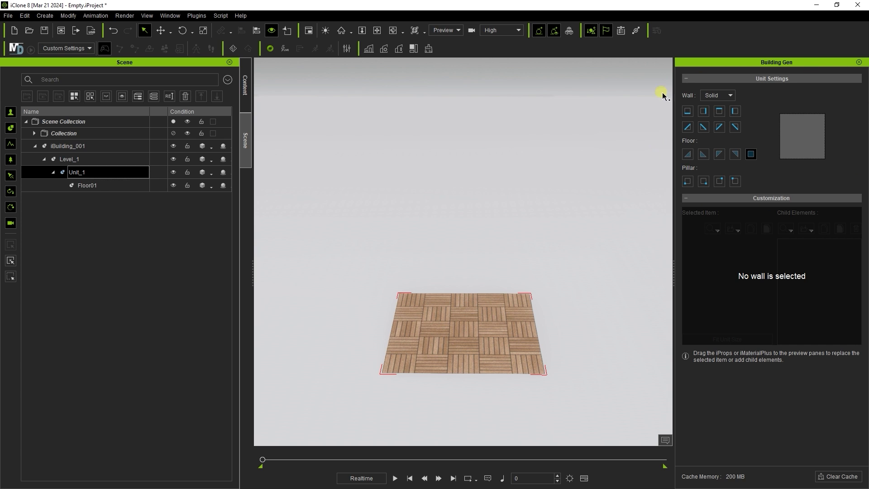
left_click(99, 187)
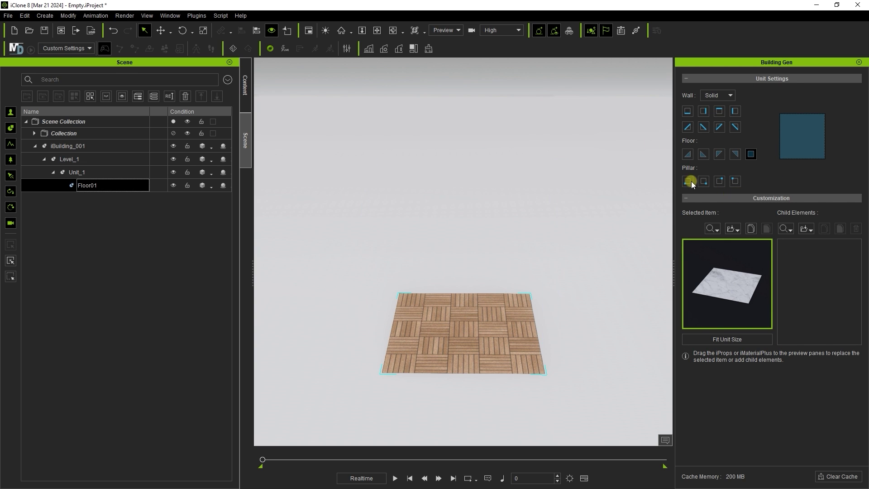
- Try the four triangular floor shapes on the unit and return to the full square floor
left_click(688, 153)
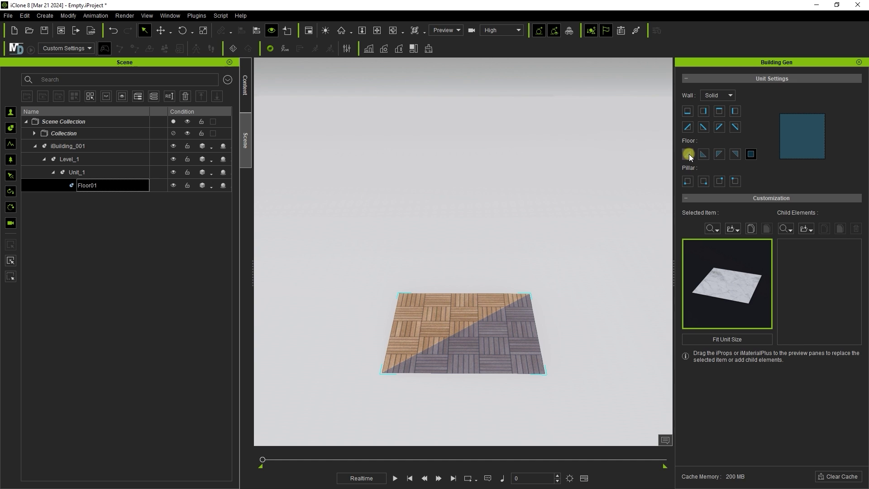
left_click(705, 154)
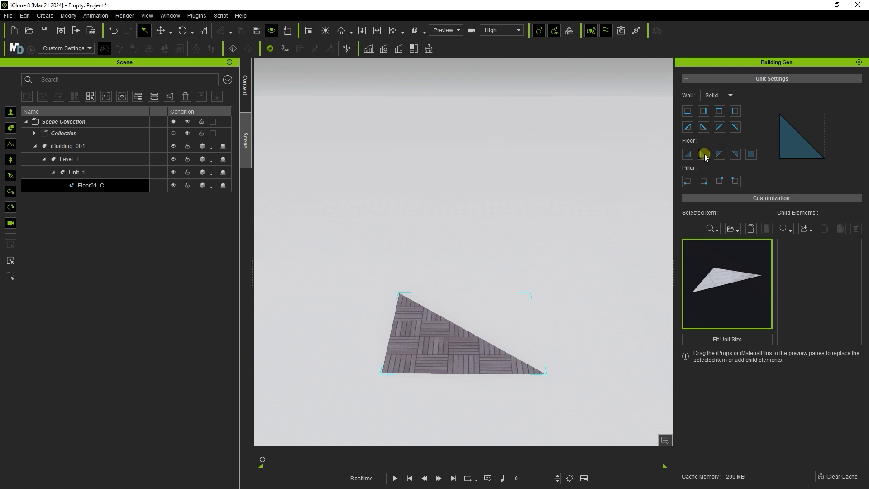
left_click(718, 153)
left_click(734, 154)
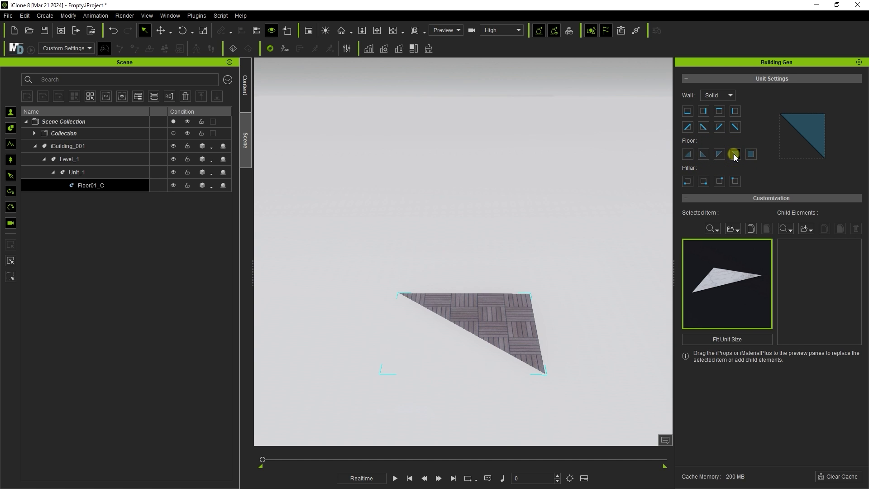
left_click(750, 154)
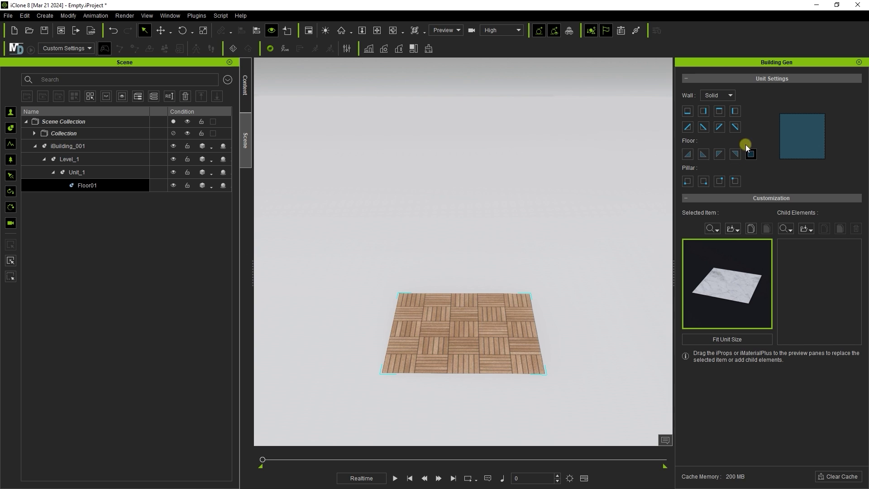
- Add Solid walls to all four sides of Unit_1
left_click(734, 111)
left_click(719, 111)
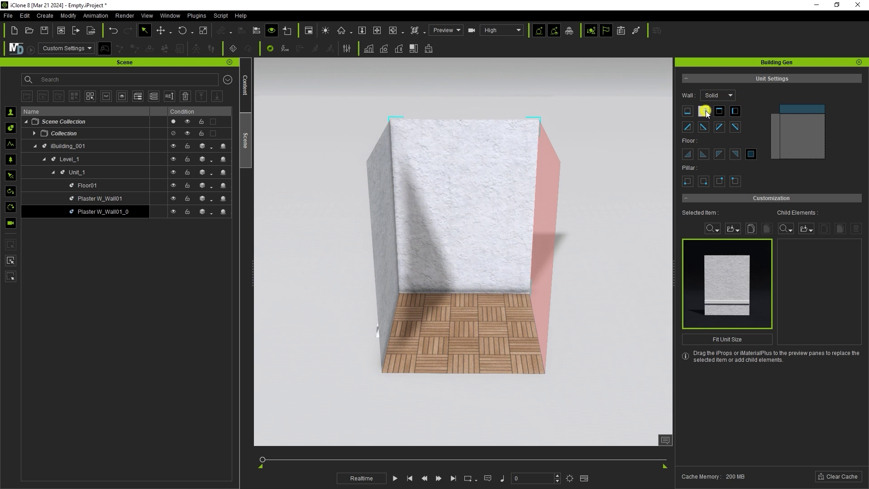
left_click(704, 111)
left_click(688, 111)
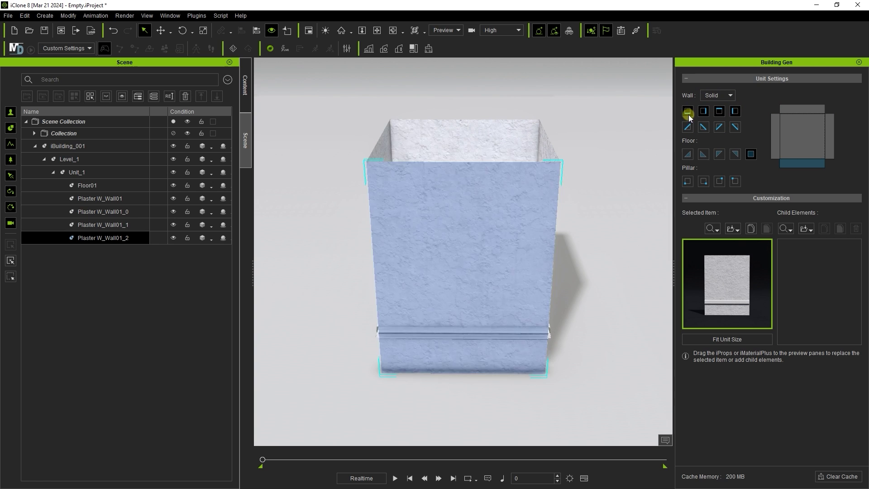
- Add pillars at all four corners of Unit_1
left_click(735, 181)
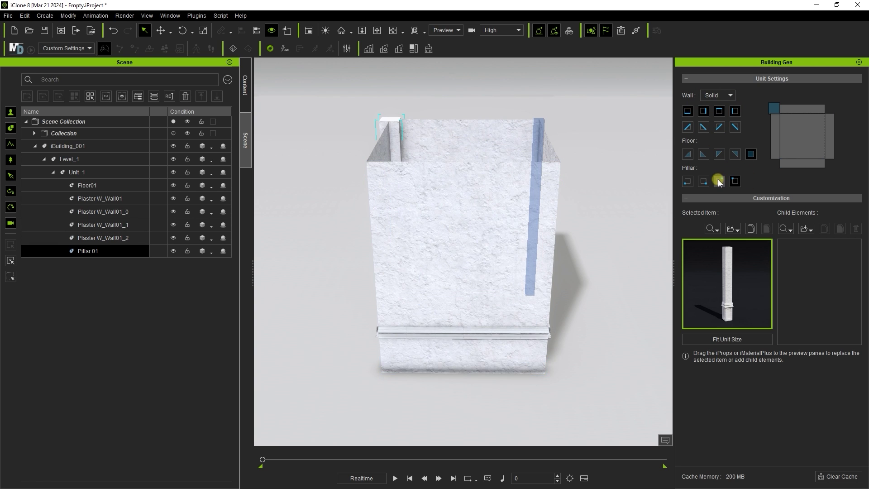
left_click(719, 181)
left_click(704, 181)
left_click(687, 181)
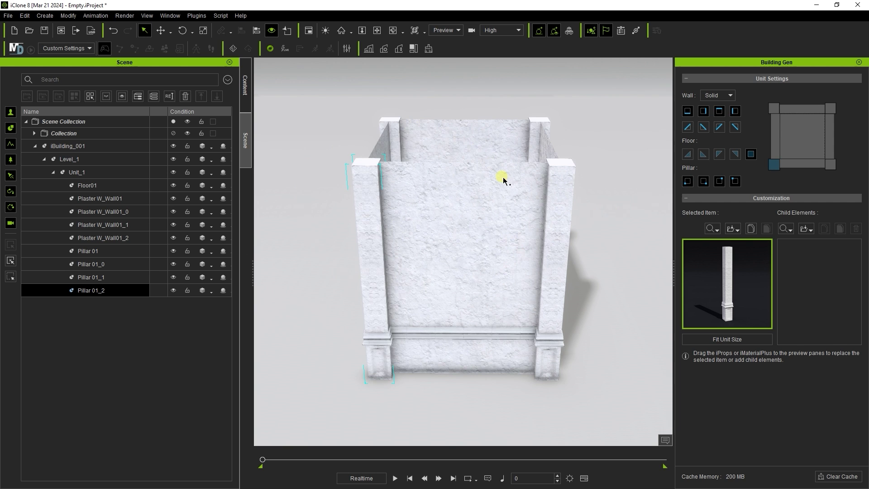
- Select the floor, the four walls, the four pillars and the whole Unit_1 in turn to review the unit's components
right_click_drag(503, 179, 595, 209)
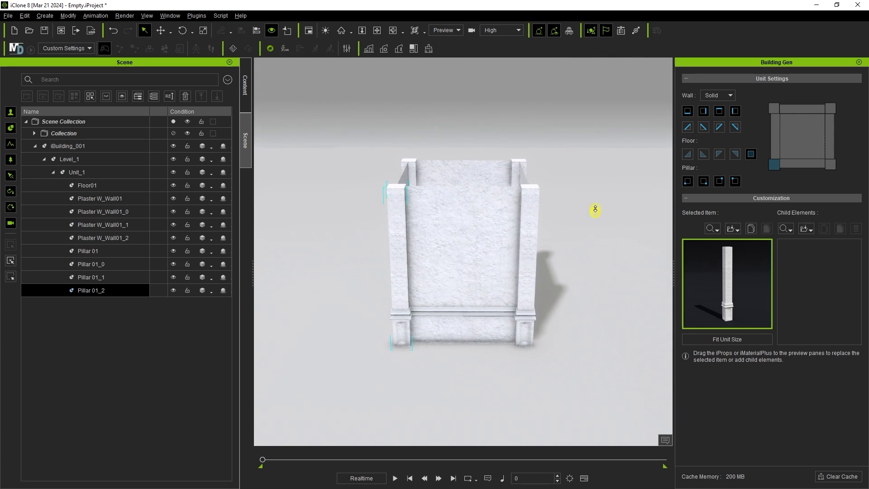
scroll(595, 209, "up", 3)
middle_click_drag(580, 171, 573, 214)
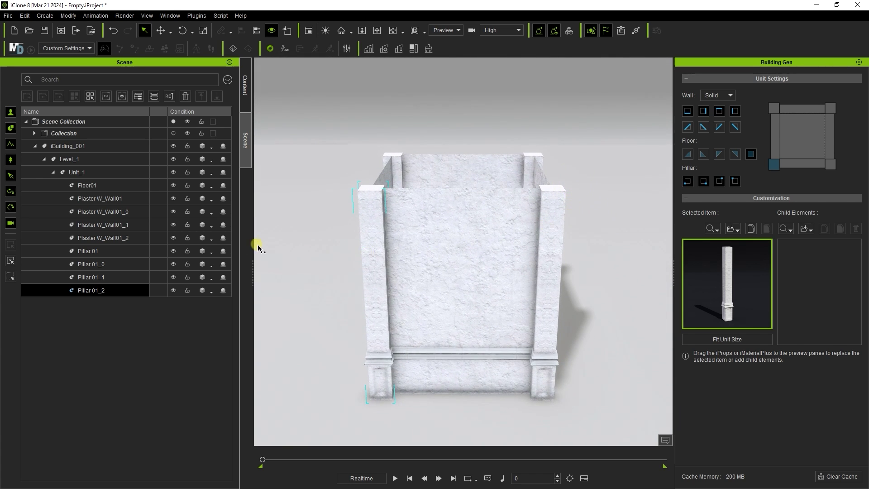
left_click(106, 186)
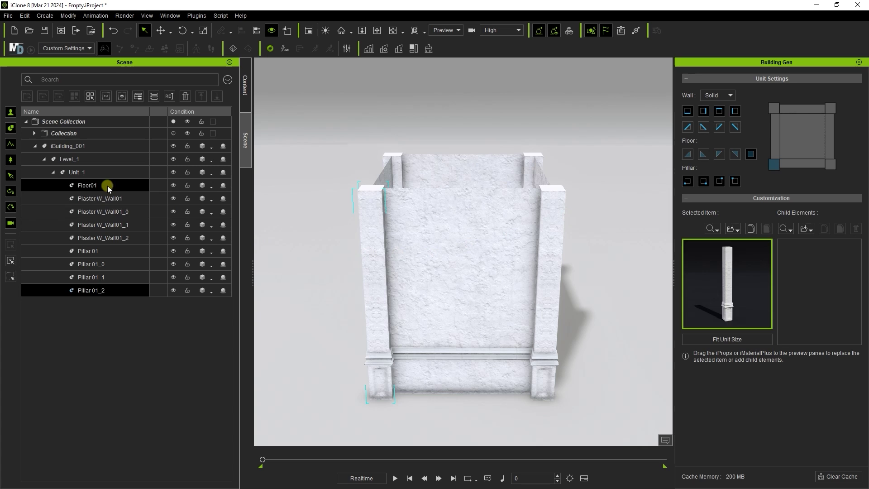
left_click(95, 199)
left_click(100, 238, "shift")
left_click(99, 252)
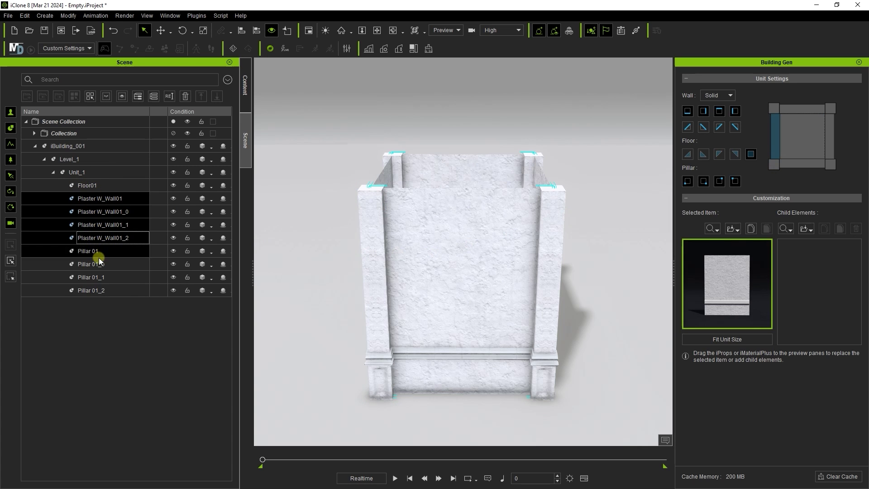
left_click(96, 290, "shift")
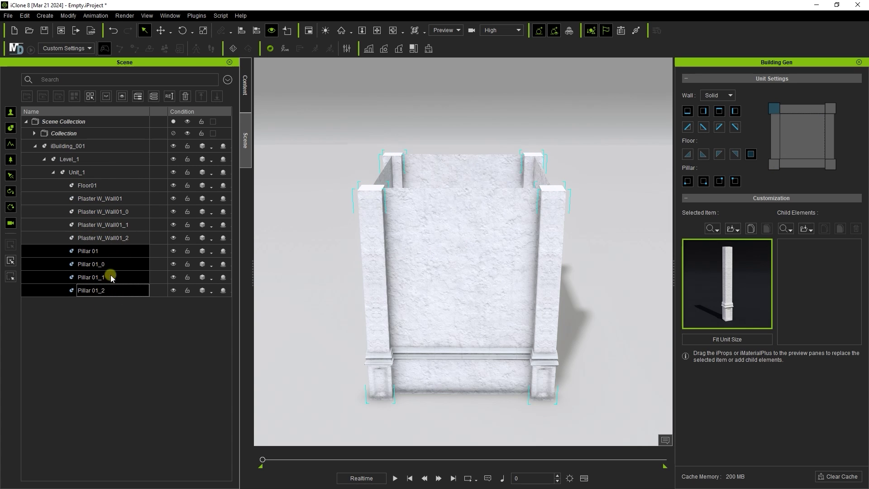
left_click(98, 172)
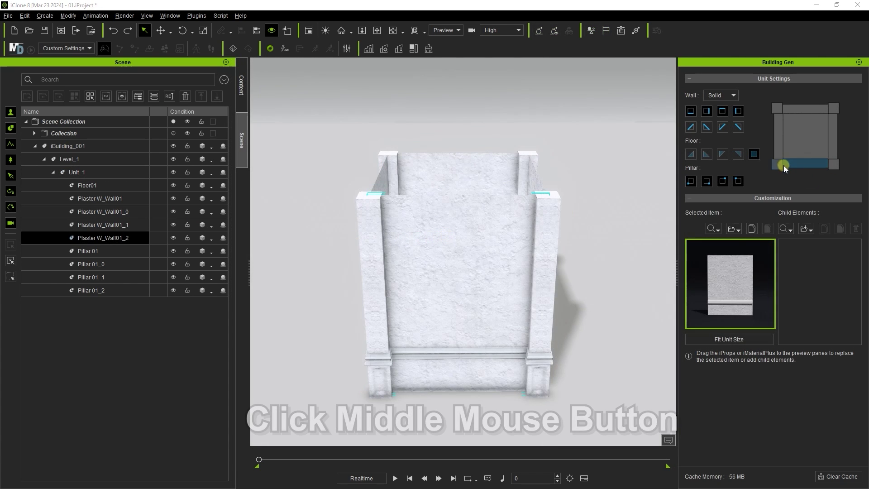
- Pick the front wall, the left wall and the floor in the unit layout diagram to inspect each element
middle_click(782, 163)
middle_click(780, 147)
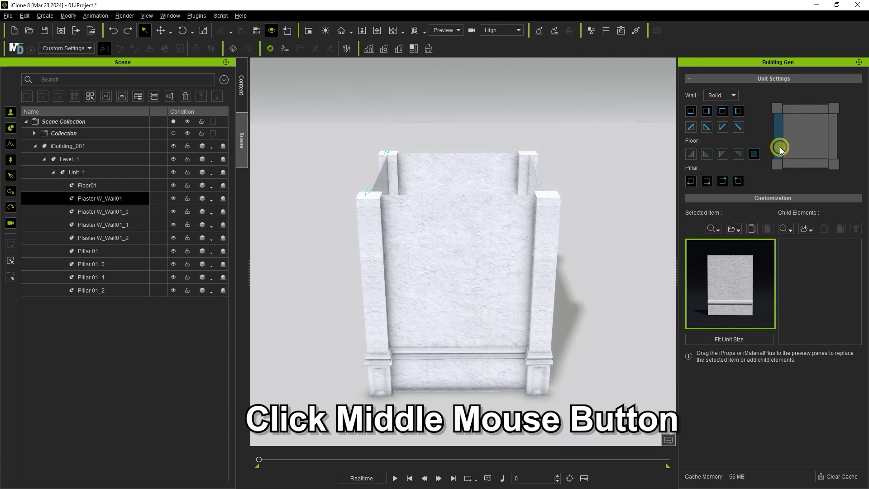
middle_click(797, 150)
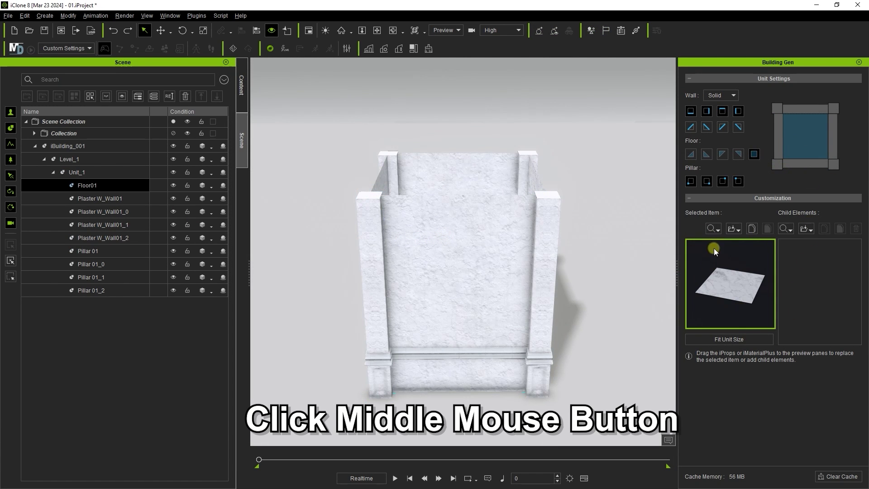
- Delete the front solid wall of Unit_1
middle_click(479, 254)
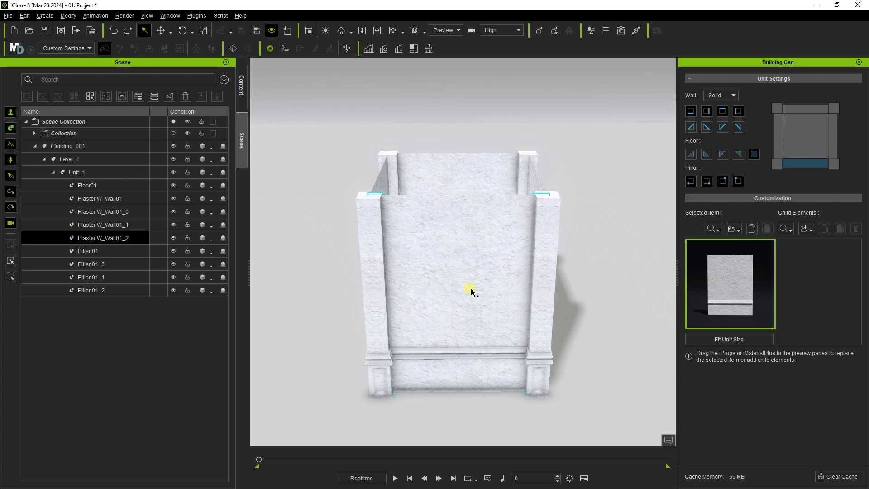
key("Delete")
- Add a Window wall to the front side of Unit_1 and undo it
left_click(469, 349)
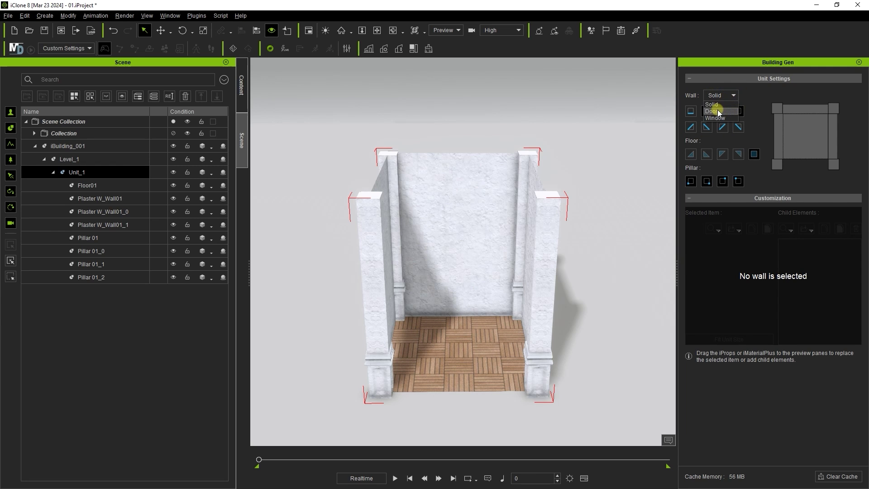
left_click(715, 116)
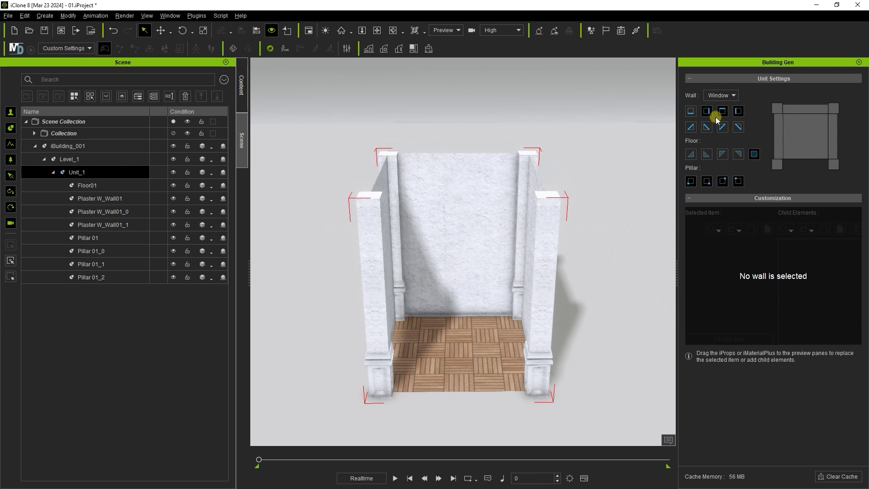
left_click(687, 114)
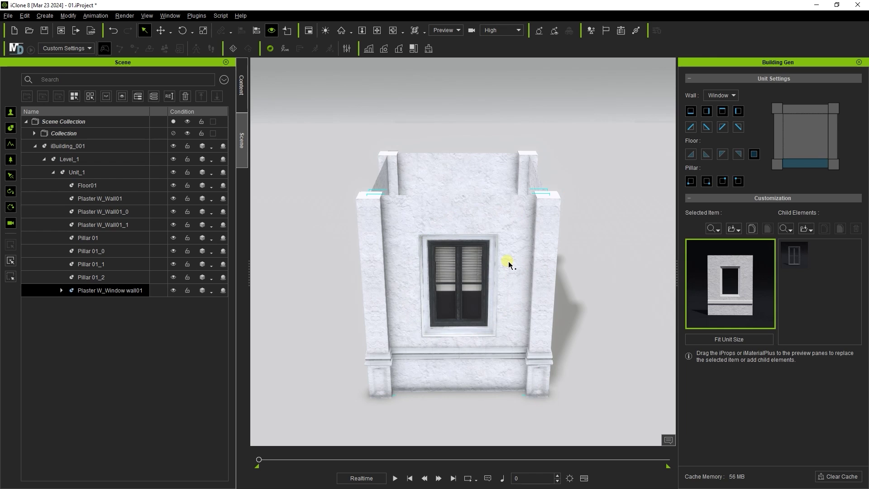
key("ctrl+z")
- Add a Door wall to the front side of Unit_1
left_click(469, 336)
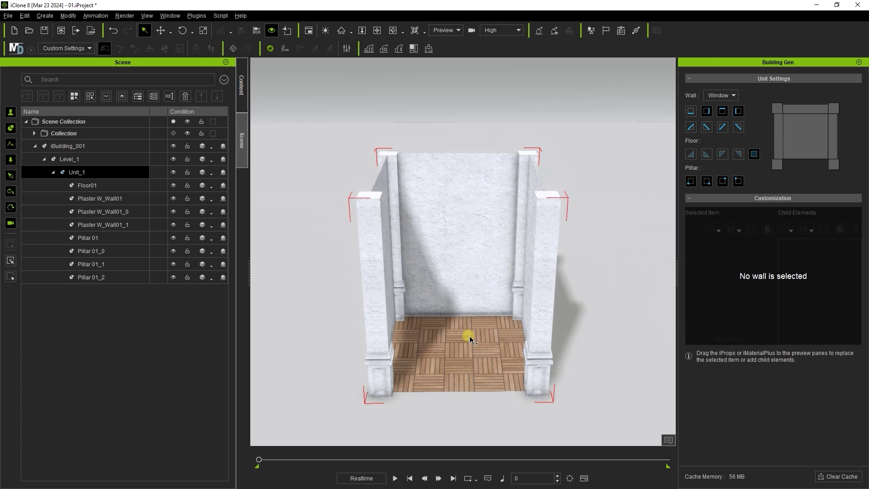
left_click(718, 96)
left_click(712, 111)
left_click(690, 112)
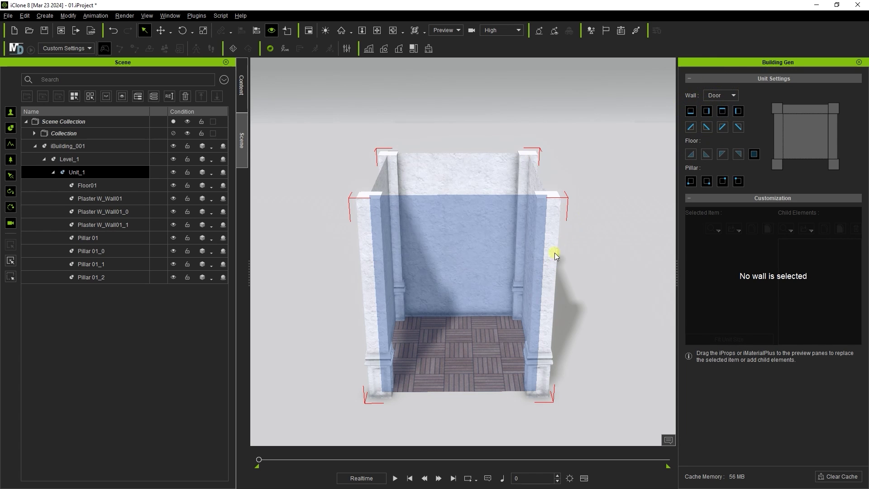
- Expand the door wall and select its door, street lamp, street sign and steps to review the child elements
mouse_move(534, 290)
right_mouse_down()
mouse_move(524, 301)
mouse_move(386, 301)
mouse_move(498, 314)
mouse_move(642, 285)
mouse_move(552, 307)
mouse_move(528, 300)
right_mouse_up()
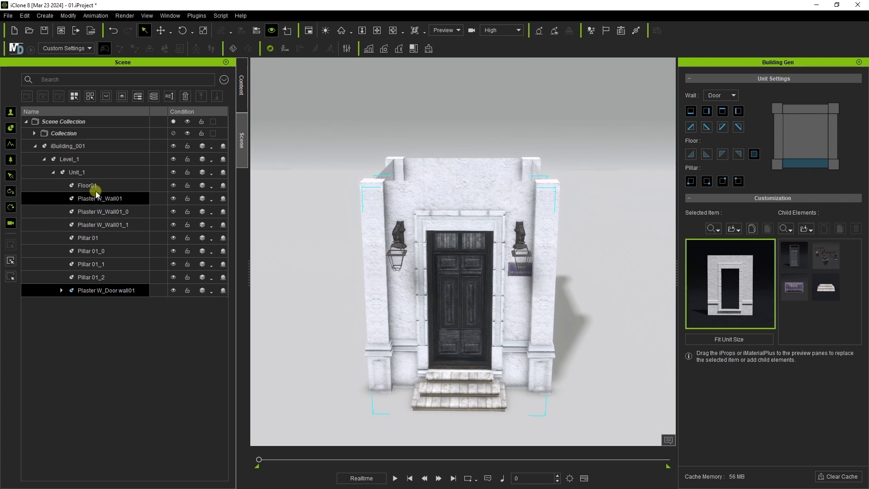
left_click(61, 290)
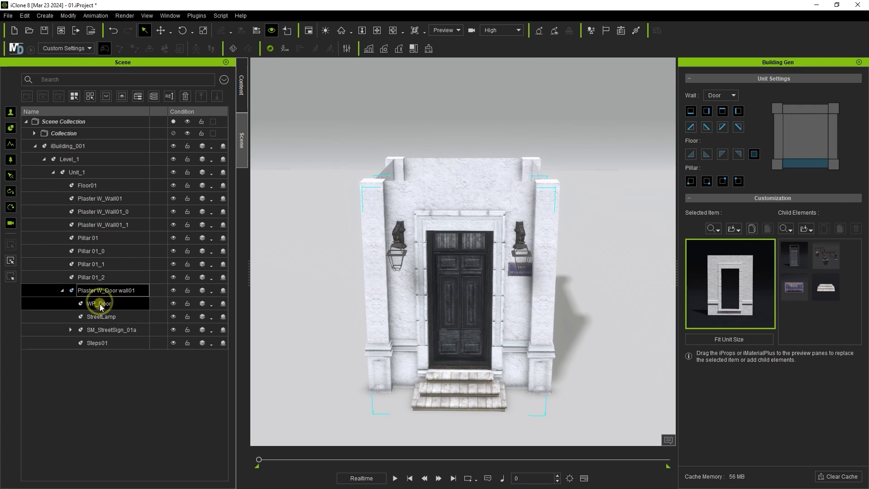
left_click(101, 317)
left_click(101, 330)
left_click(103, 341)
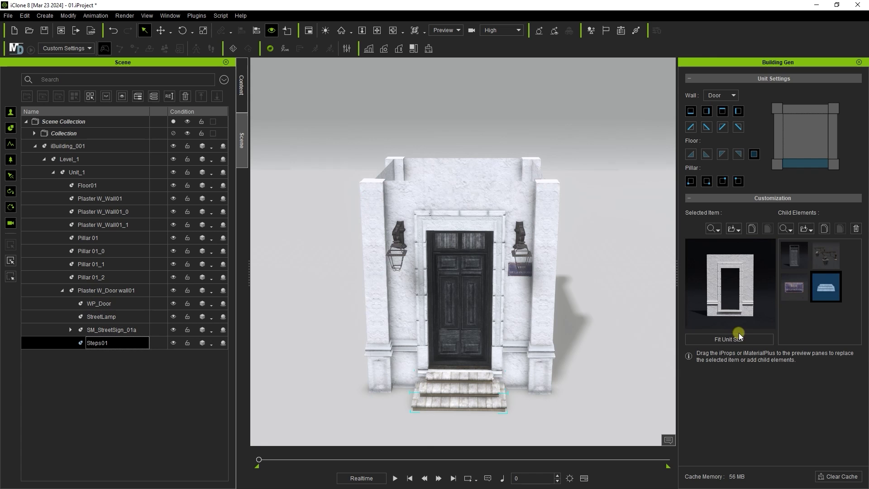
left_click(805, 266)
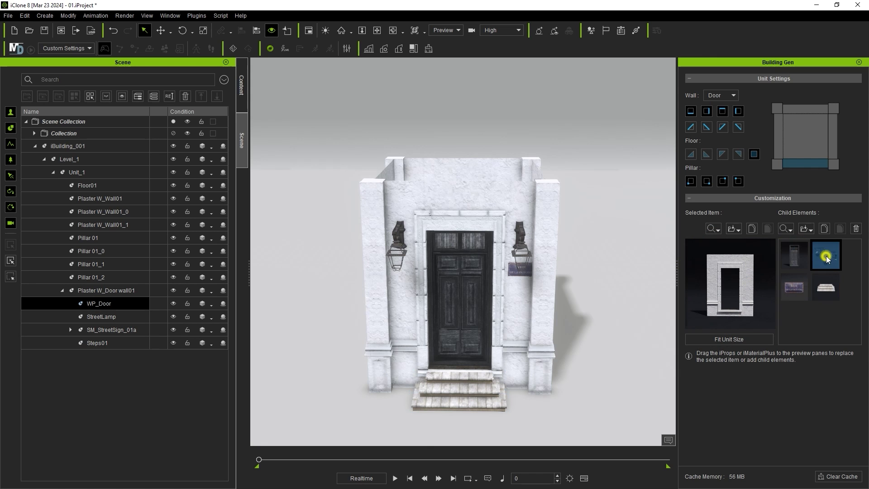
- Select the door wall's street lamp, steps and street sign in turn, and expand the sign to select its nested part
left_click(826, 256)
left_click(819, 288)
left_click(788, 287)
left_click(79, 343)
left_click(71, 330)
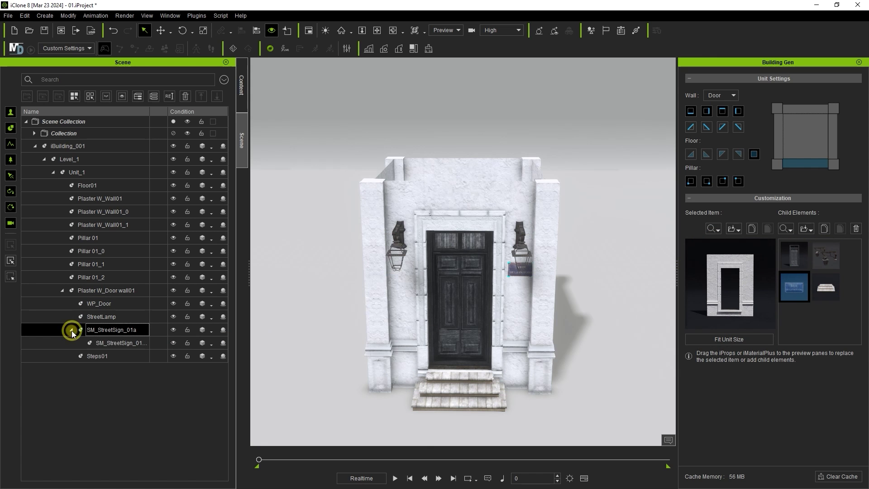
left_click(104, 343)
- Select the street lamp on the door wall in the viewport and activate the Move tool
left_click_drag(528, 312, 450, 273, "alt")
right_click_drag(450, 273, 463, 156, "alt")
middle_click_drag(481, 246, 466, 169, "alt")
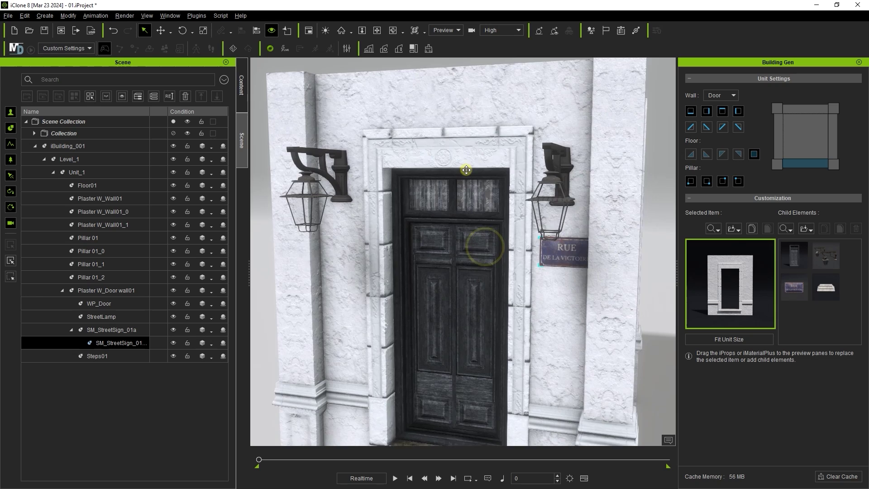
right_click_drag(466, 168, 467, 194, "alt")
left_click(538, 208)
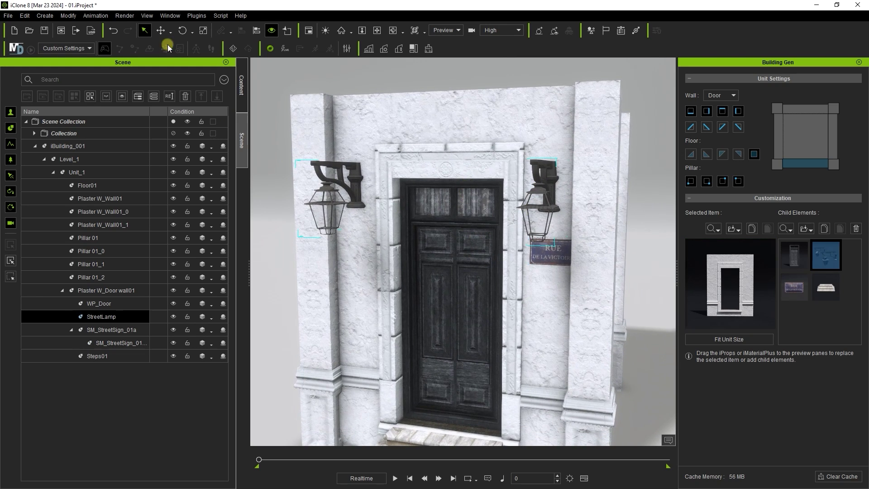
left_click(161, 30)
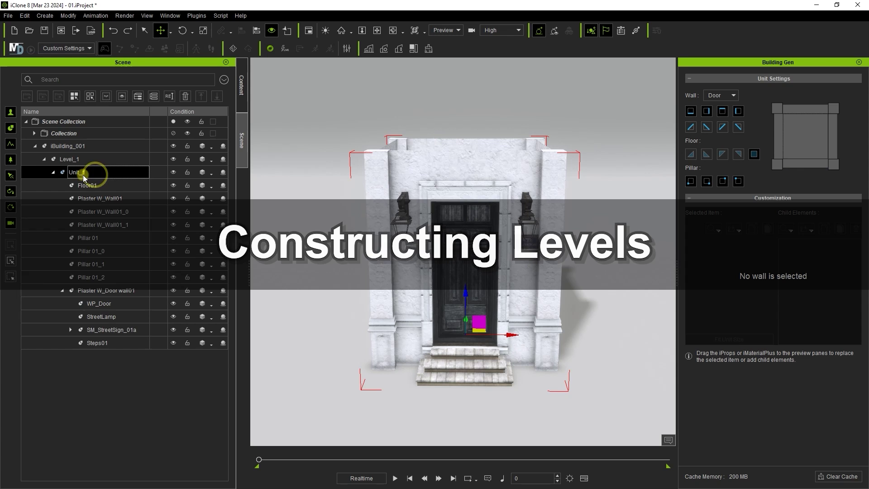
- Duplicate Unit_1 along the X axis as an adjoining second unit and expand the copy's parts in the scene list
left_click(53, 172)
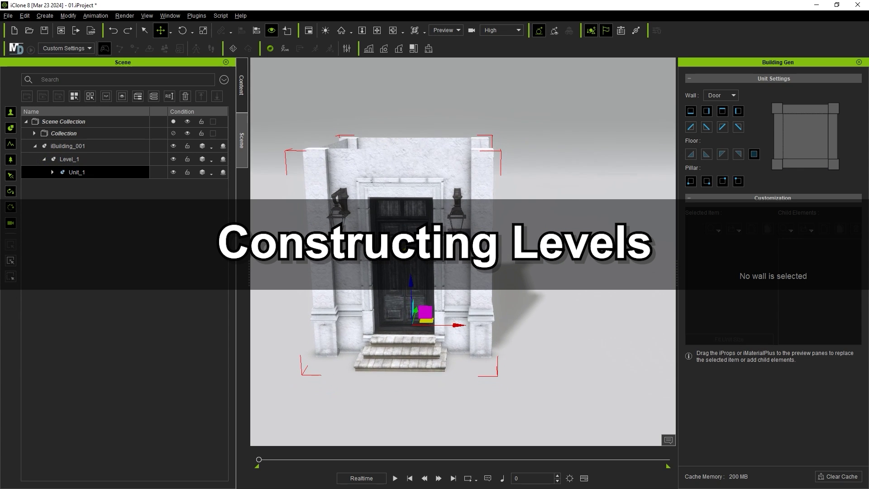
left_click_drag(456, 326, 588, 342, "ctrl")
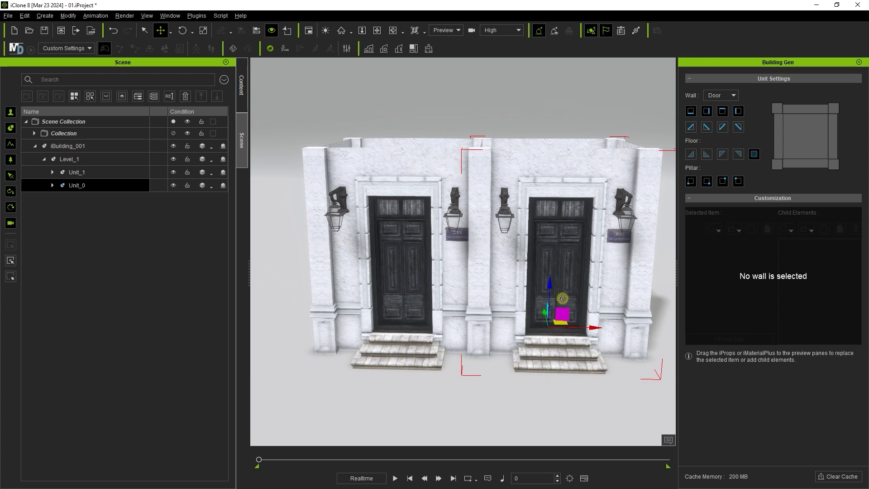
double_click(90, 186)
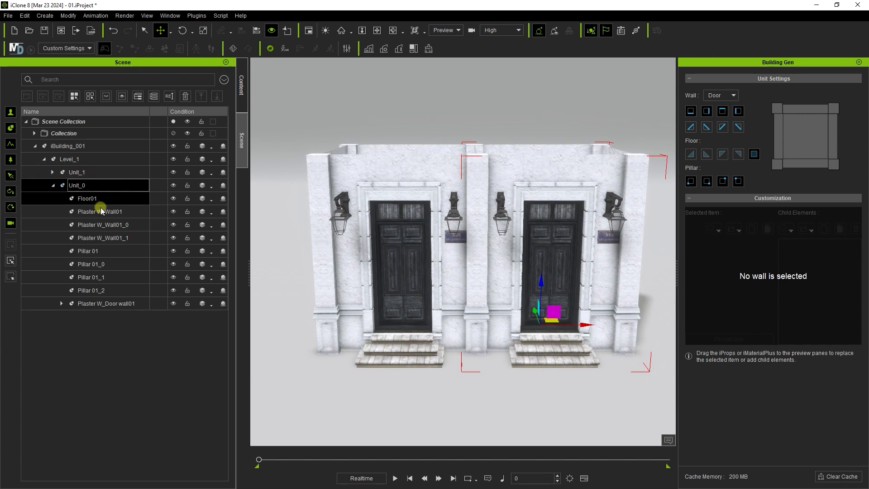
- Delete the two overlapping front pillars where the two units meet
right_click_drag(533, 255, 496, 251)
left_click(448, 226)
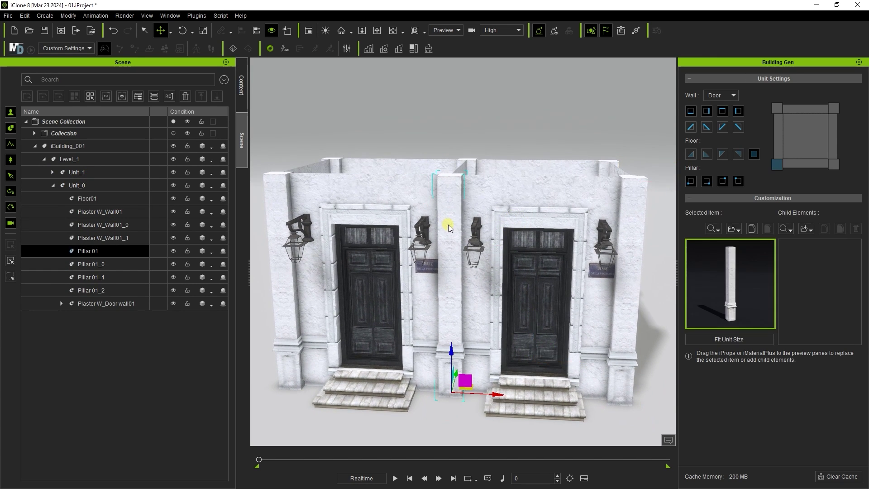
key("Delete")
left_click(450, 192)
key("Delete")
- Delete both overlapping dividing walls between the two units
right_click_drag(479, 188, 458, 204)
left_click(462, 200)
key("Delete")
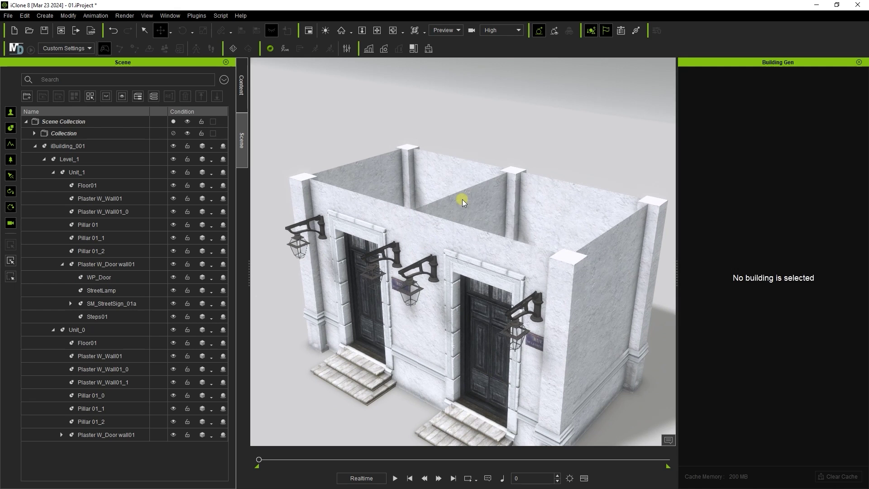
left_click(463, 200)
key("Delete")
- Delete the two overlapping rear pillars where the two units meet
left_click(512, 182)
key("Delete")
left_click(512, 182)
key("Delete")
left_click_drag(500, 260, 592, 202, "alt")
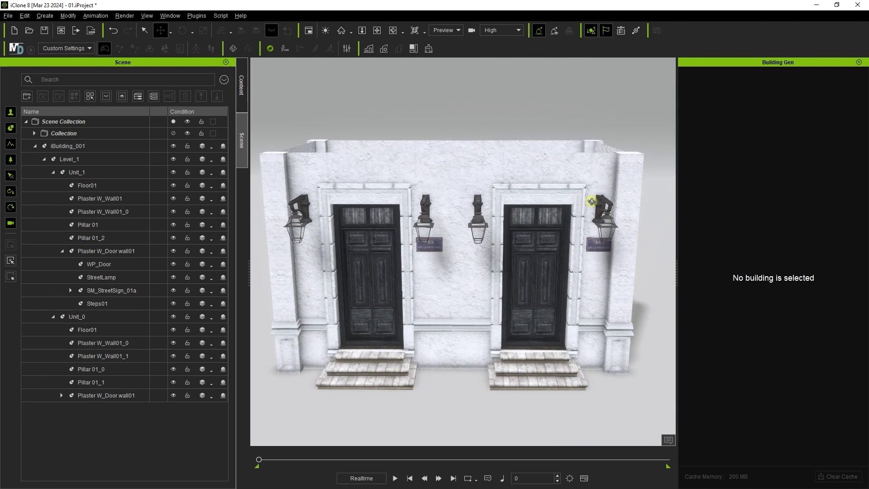
- Delete the front door wall of Unit_0 and add a Window wall in its place
left_click(547, 183)
right_click_drag(548, 184, 529, 215)
key("Delete")
left_click(537, 338)
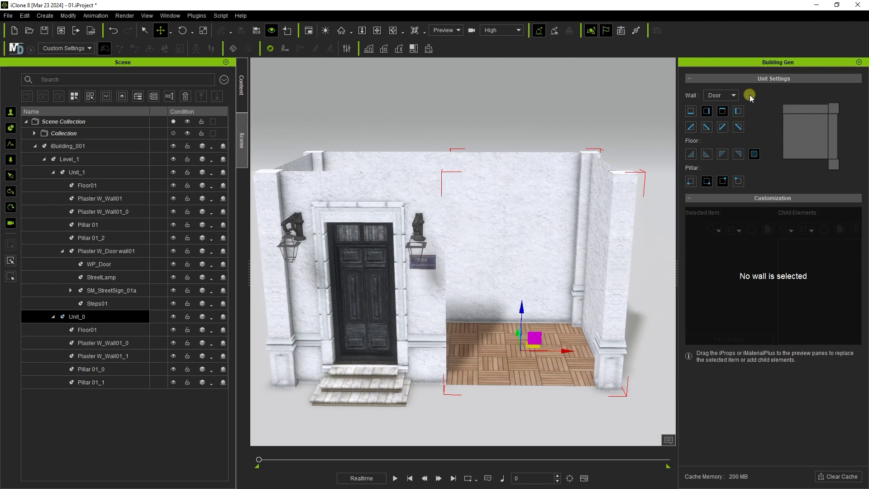
left_click(707, 117)
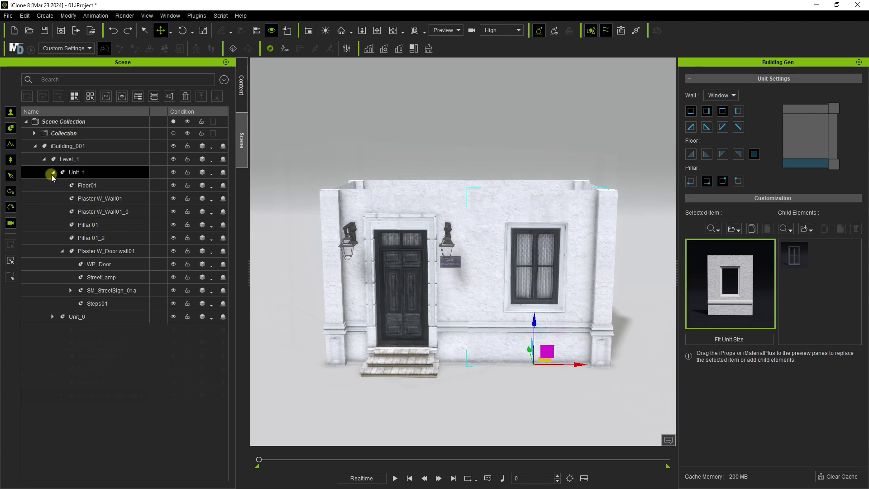
- Select Level_1 and duplicate it to stack a second level on the building
left_click(52, 172)
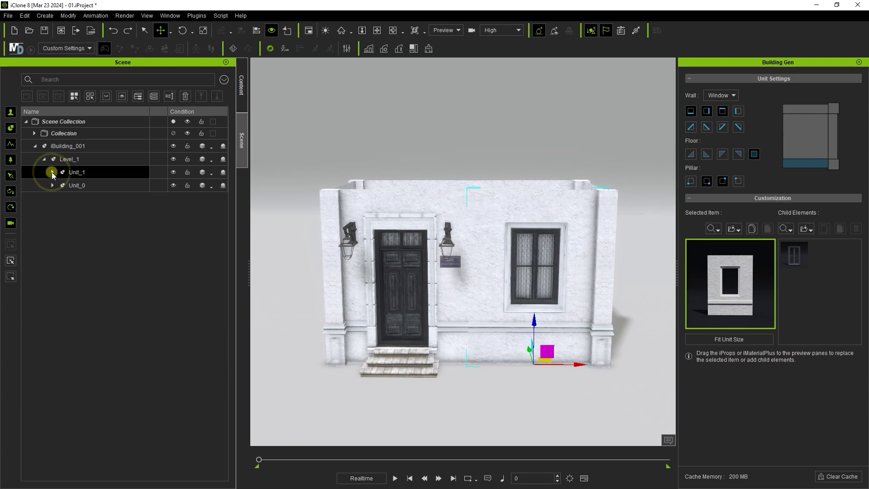
left_click(69, 158)
left_click(44, 159)
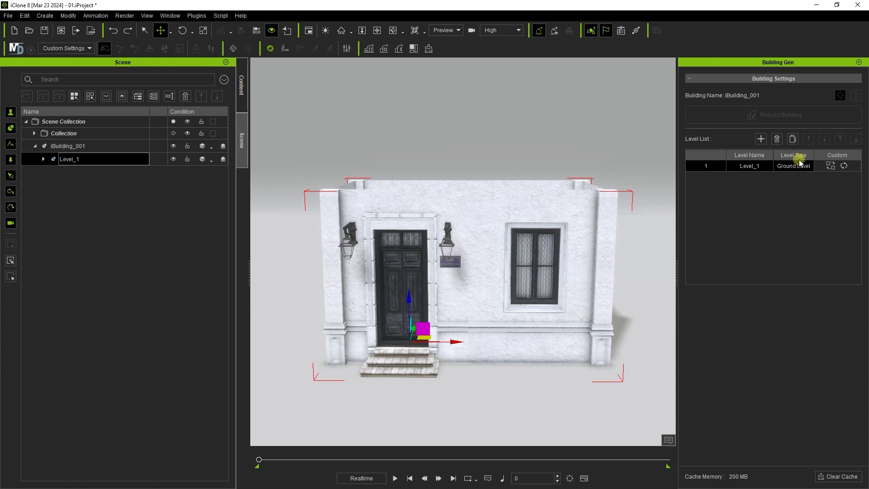
left_click(793, 138)
middle_click_drag(473, 222, 471, 297, "alt")
right_click_drag(472, 266, 470, 315, "alt")
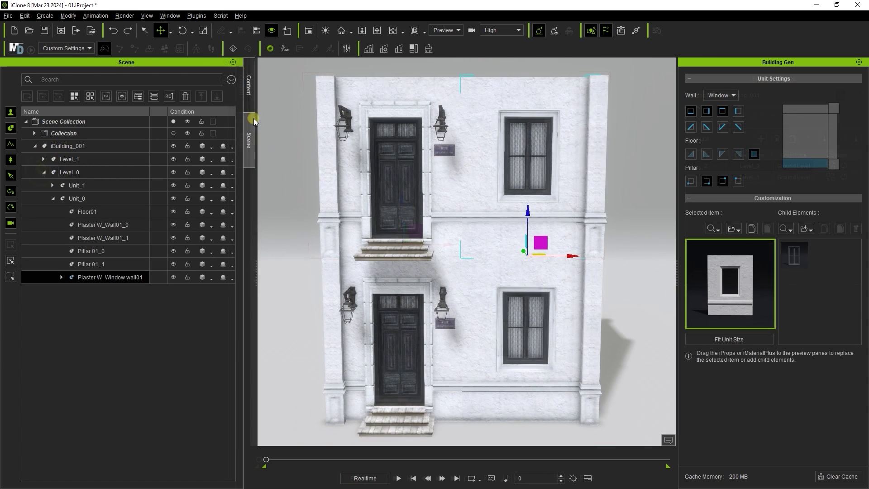
- Browse the Ground, Pillar and Wall props of the BuildingGen Sampler pack, search the walls for "trim" and inspect the trim props
left_click(251, 91)
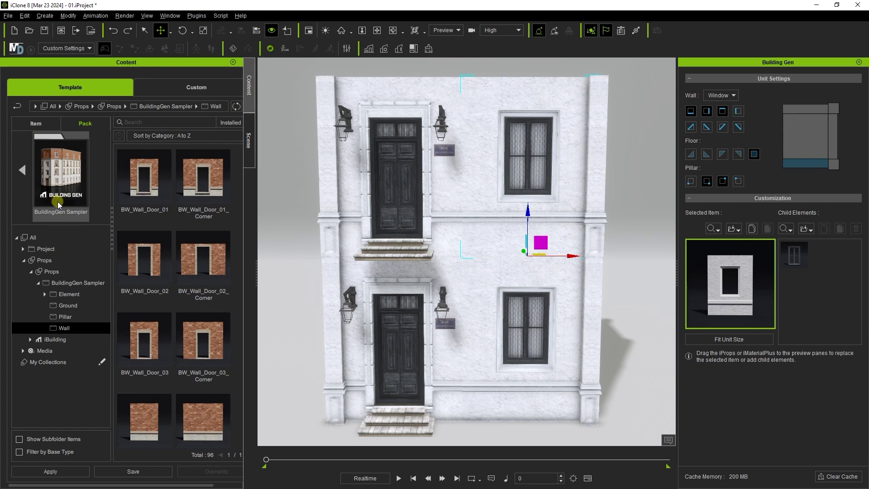
left_click(67, 305)
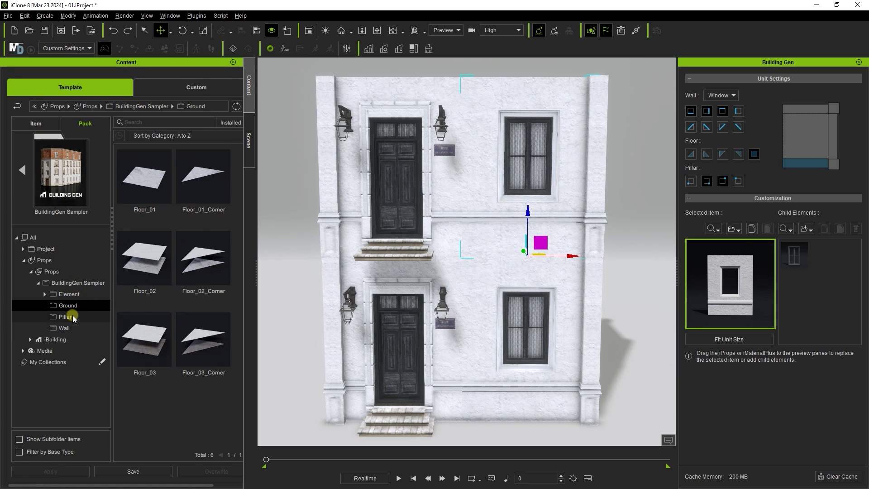
left_click(73, 315)
left_click(67, 329)
scroll(207, 343, "down", 3)
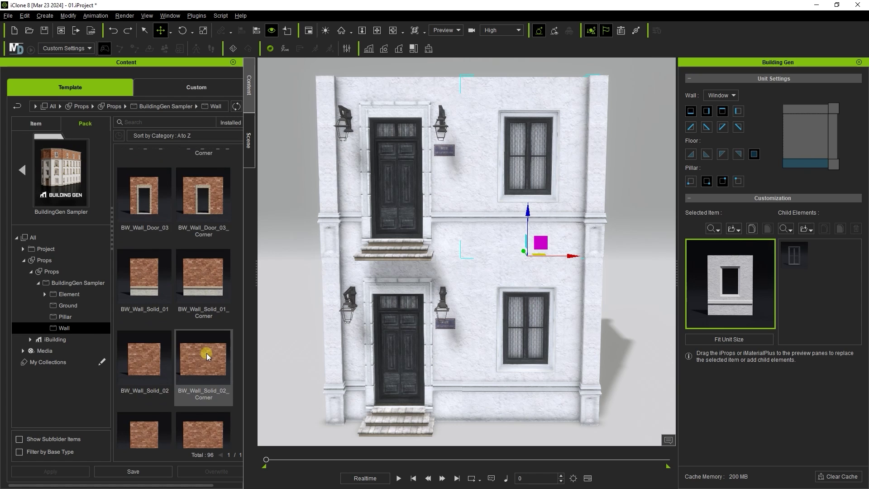
scroll(206, 354, "down", 3)
left_click(151, 122)
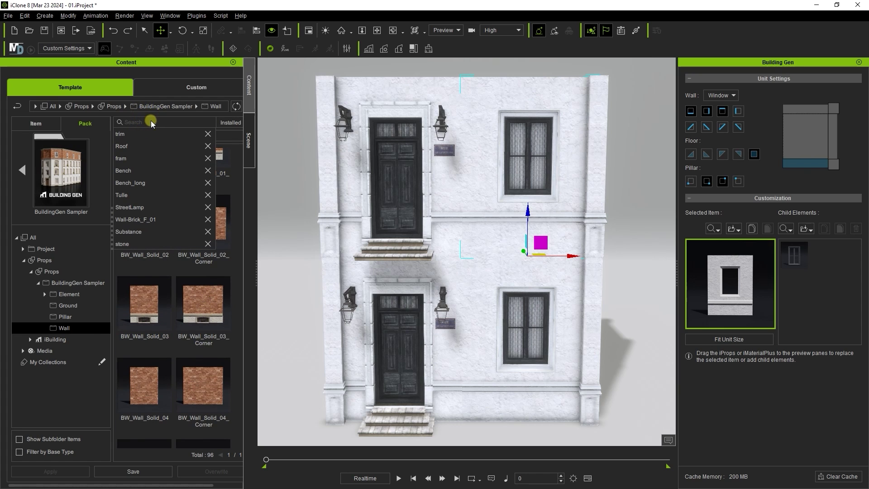
left_click(136, 131)
left_click(154, 181)
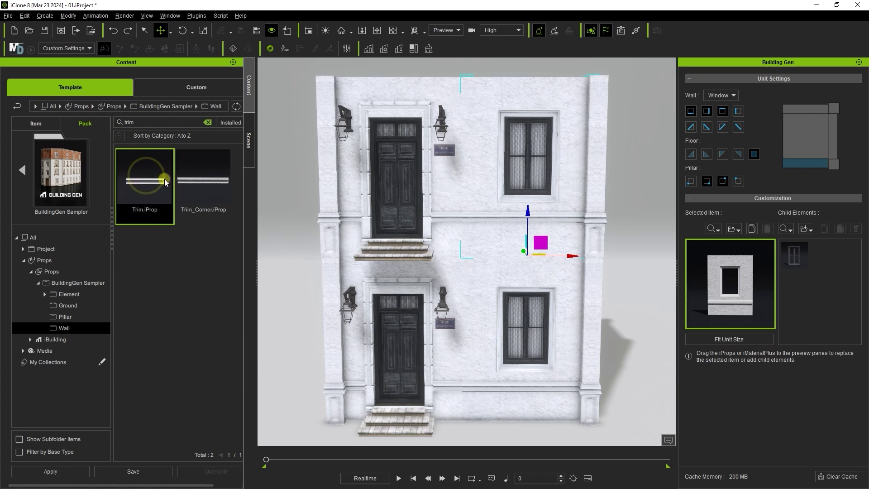
left_click(194, 193)
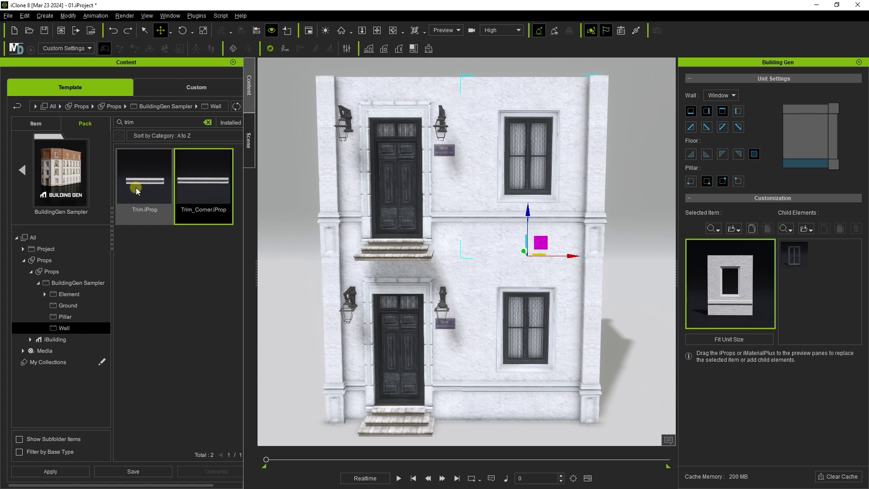
- Replace the upper level's front window wall with Trim.iProp without keeping its child elements
left_click_drag(136, 187, 725, 290)
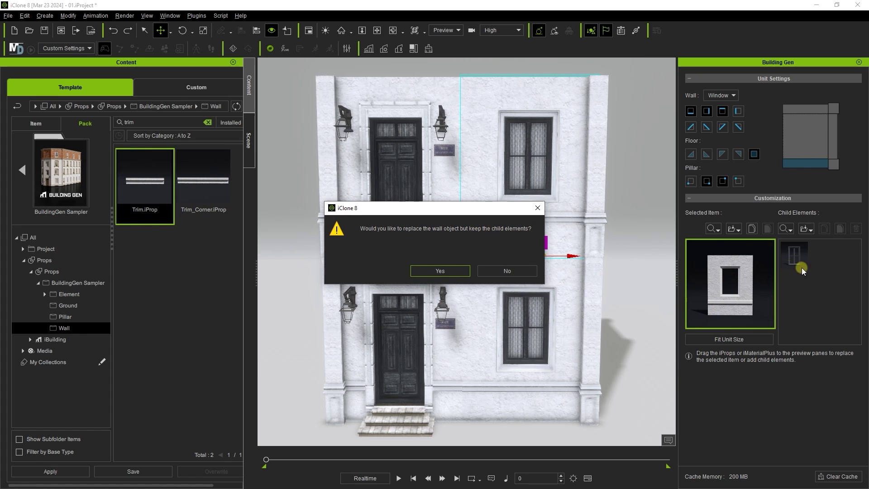
left_click(501, 270)
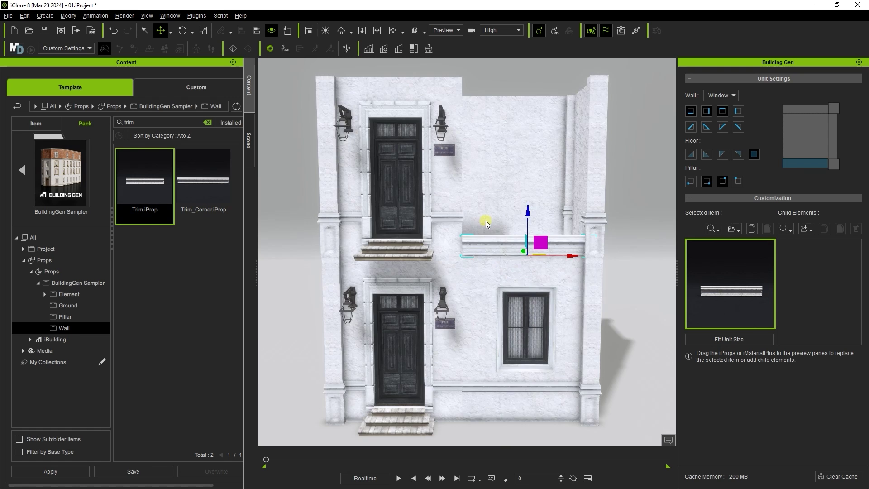
right_click_drag(490, 266, 491, 248, "alt")
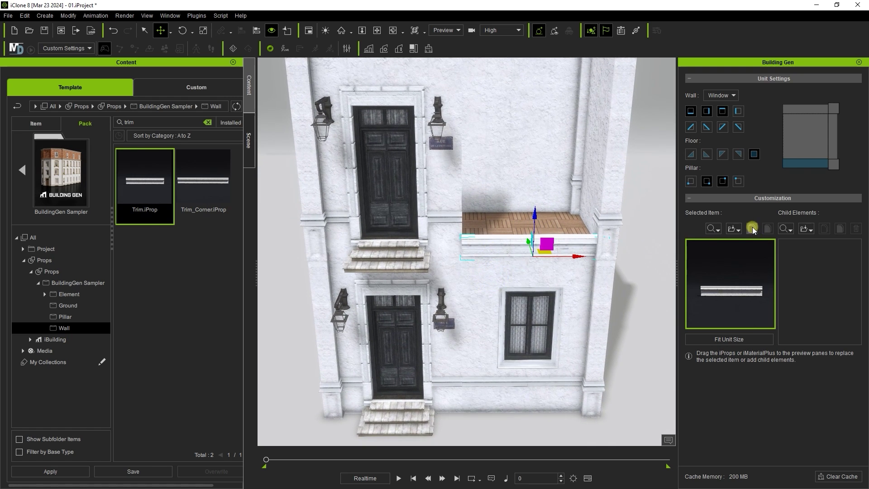
- Copy the trim and paste it over the upper level's door wall and the side wall of Unit_0
left_click(426, 207)
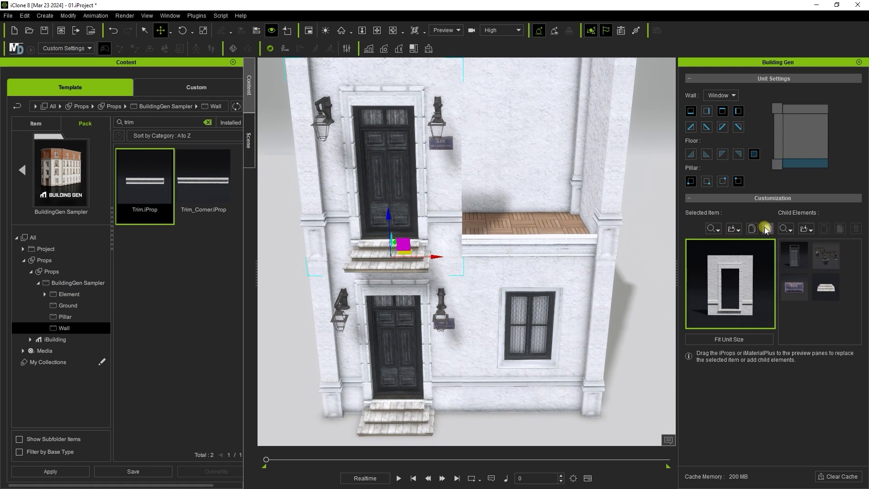
left_click(766, 229)
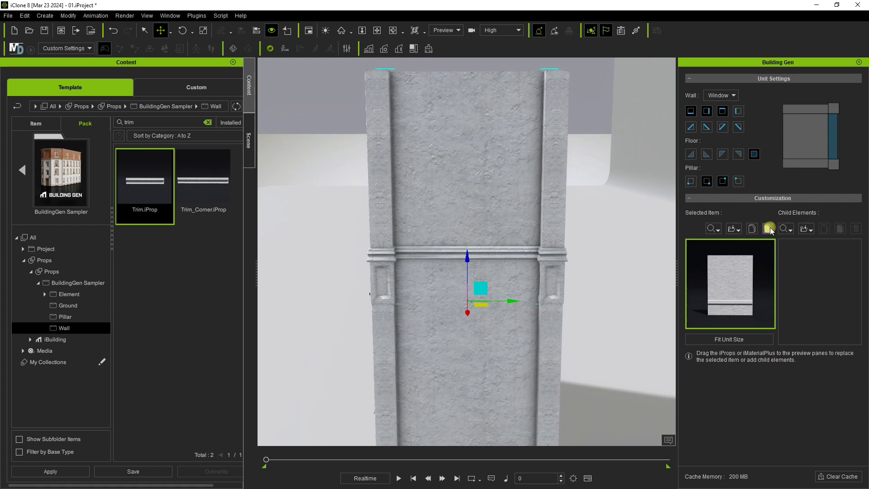
left_click(770, 228)
- Select both rear walls of the upper level and paste the copied trim over them
left_click_drag(511, 265, 344, 264, "alt")
middle_click_drag(597, 267, 483, 264, "alt")
left_click_drag(483, 264, 421, 258, "alt")
left_click(410, 231)
left_click(510, 228, "ctrl")
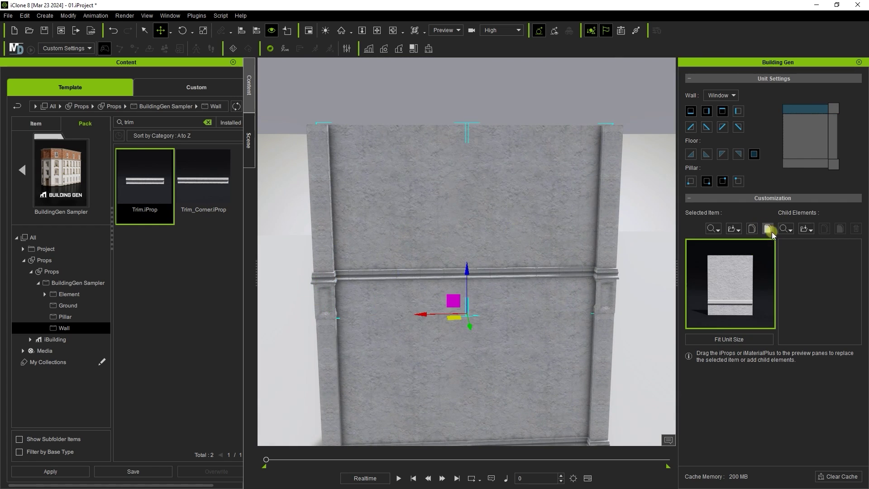
left_click(770, 232)
- Paste the copied trim over the upper level's remaining side wall on Unit_1
left_click_drag(541, 267, 491, 285, "alt")
left_click(563, 260)
left_click(767, 228)
left_click_drag(577, 276, 560, 283, "alt")
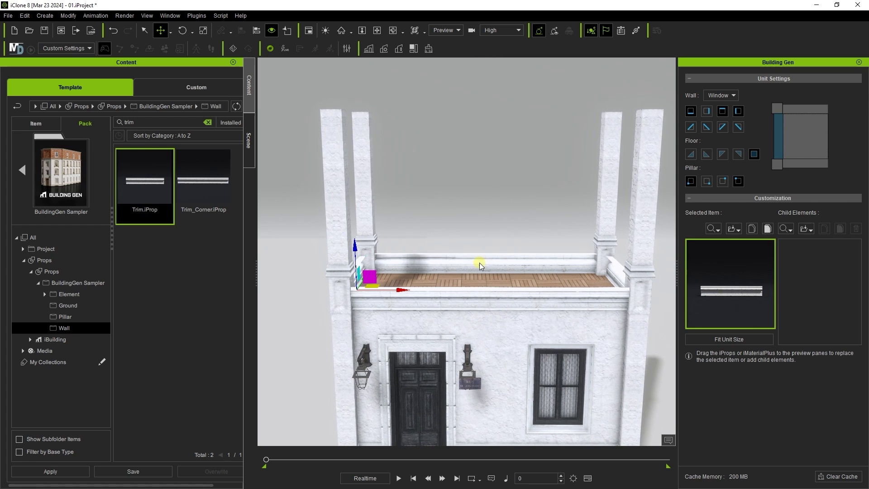
- Select the four upper-level corner pillars and replace them with Trim_01.iProp from the Pillar props
left_click(68, 316)
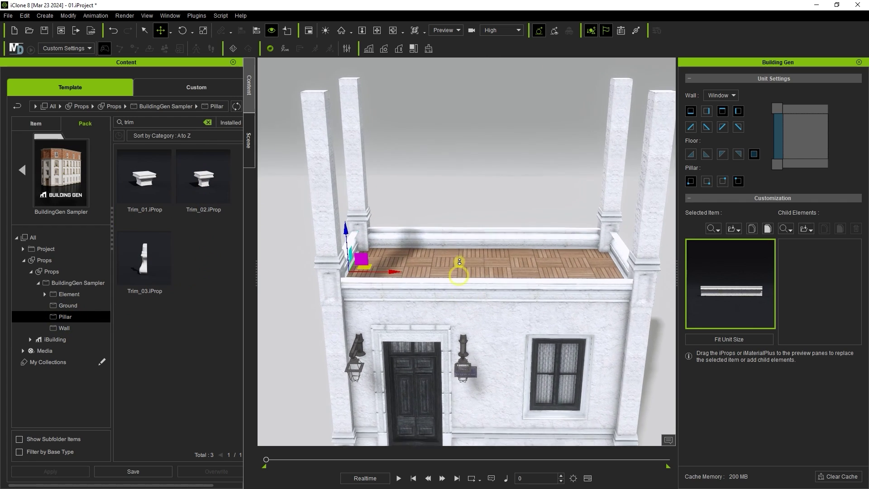
left_click(318, 222)
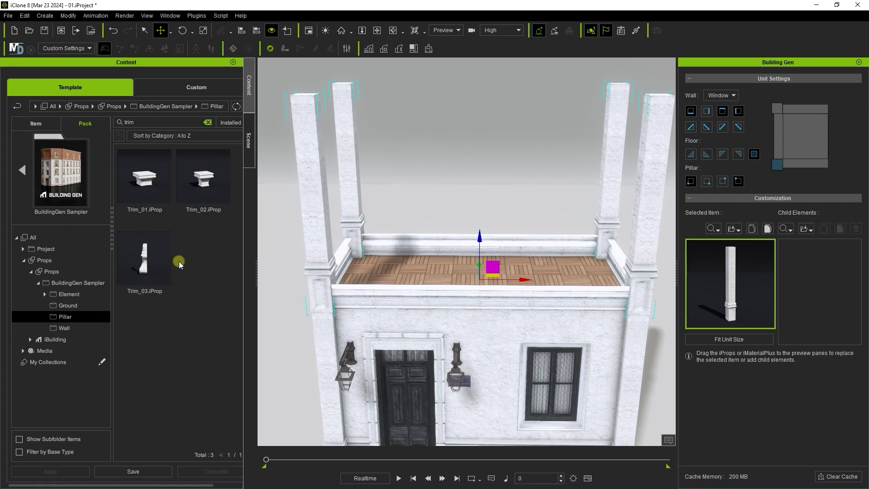
left_click(145, 190)
left_click_drag(152, 174, 721, 292)
scroll(556, 320, "down", 2)
left_click_drag(534, 357, 565, 319, "alt")
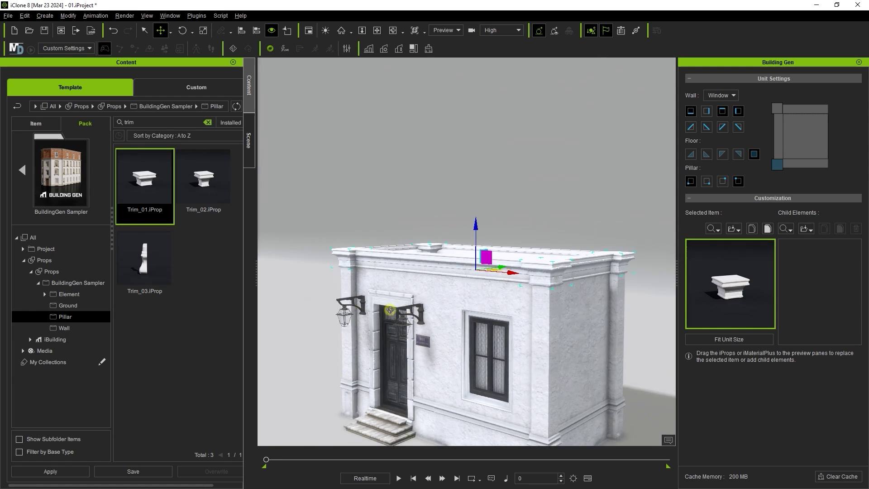
right_click_drag(565, 319, 517, 279)
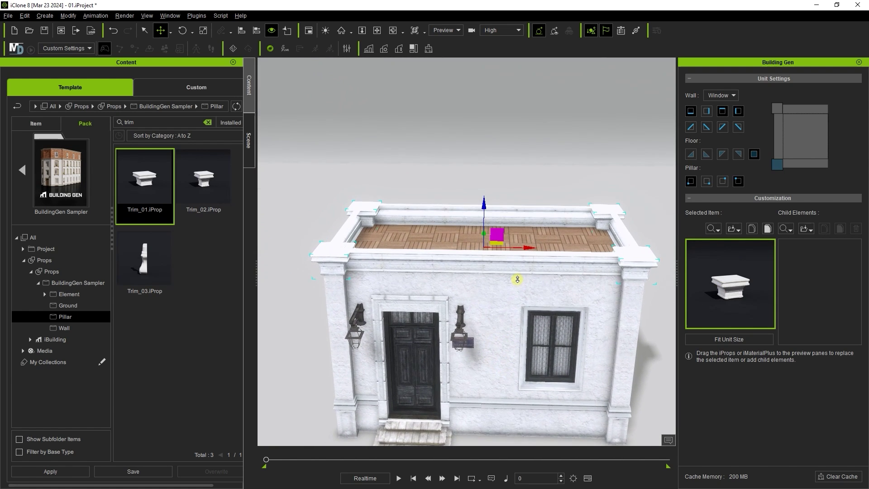
- Replace the wooden floors of both upper-level units with Floor_03 from the Ground props
left_click(69, 306)
left_click(208, 122)
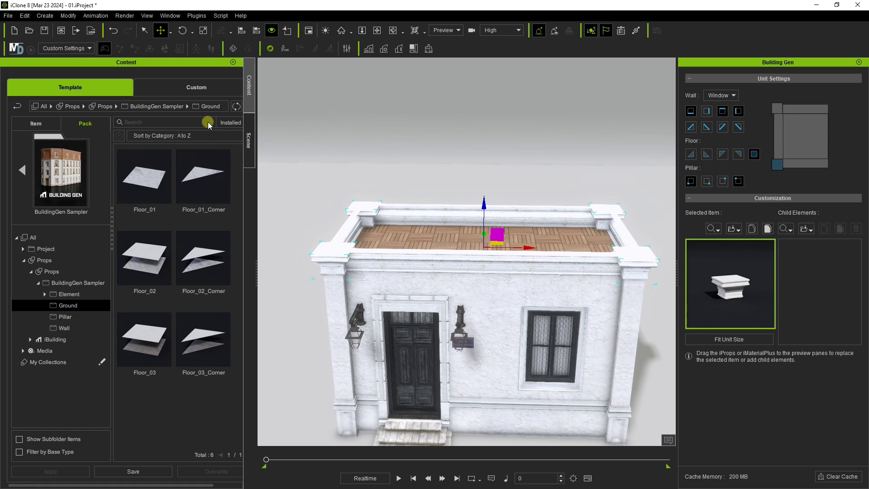
left_click(206, 186)
left_click_drag(206, 186, 724, 284)
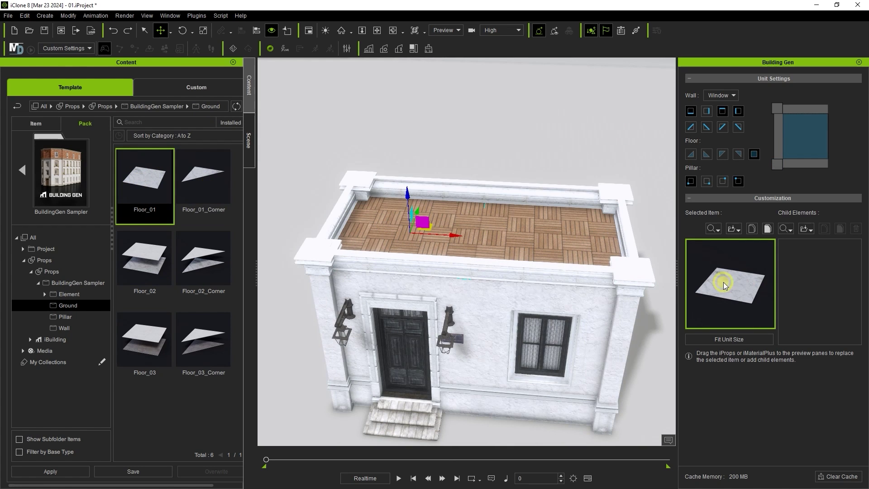
left_click(148, 258)
left_click(150, 343)
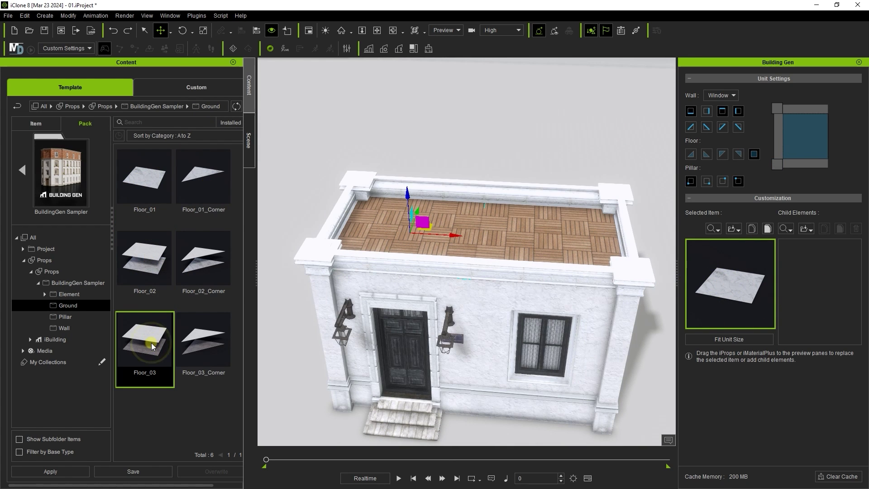
left_click(551, 242, "ctrl")
left_click_drag(145, 348, 752, 286)
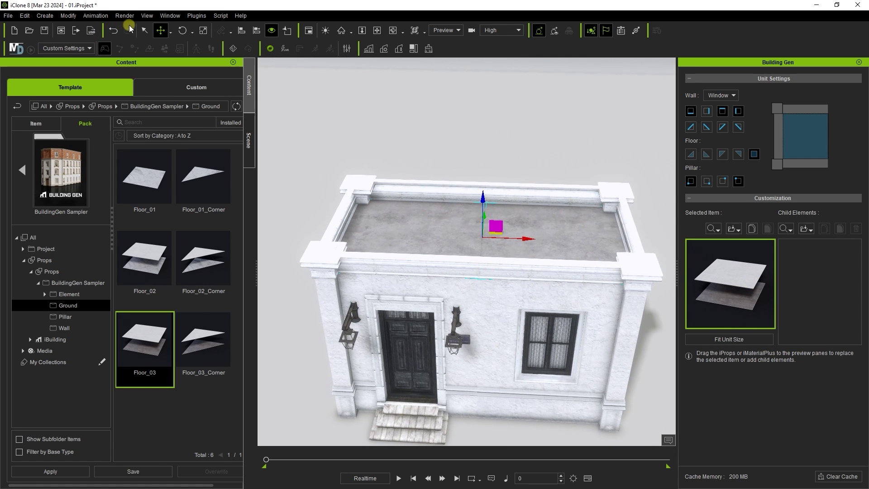
left_click(145, 31)
scroll(599, 300, "down", 1)
right_click_drag(599, 301, 616, 213)
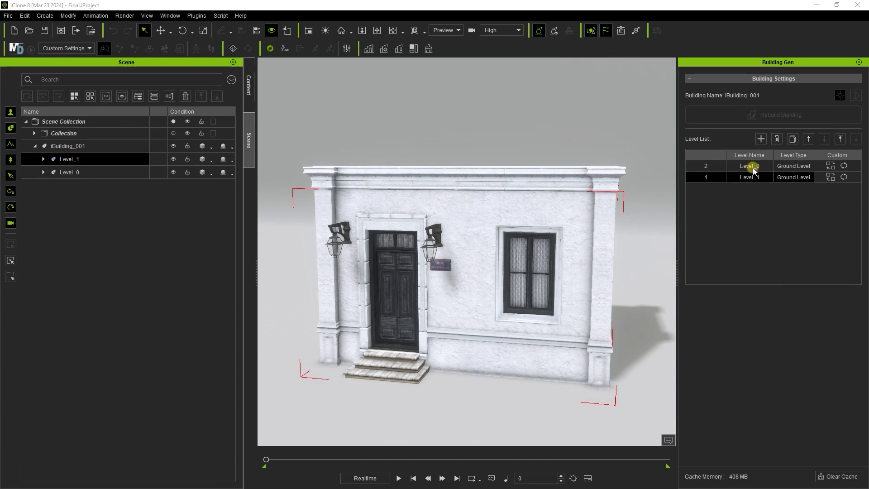
- Duplicate the trim level Level_0 and move the original beneath Level_1 as the building's base
left_click(753, 167)
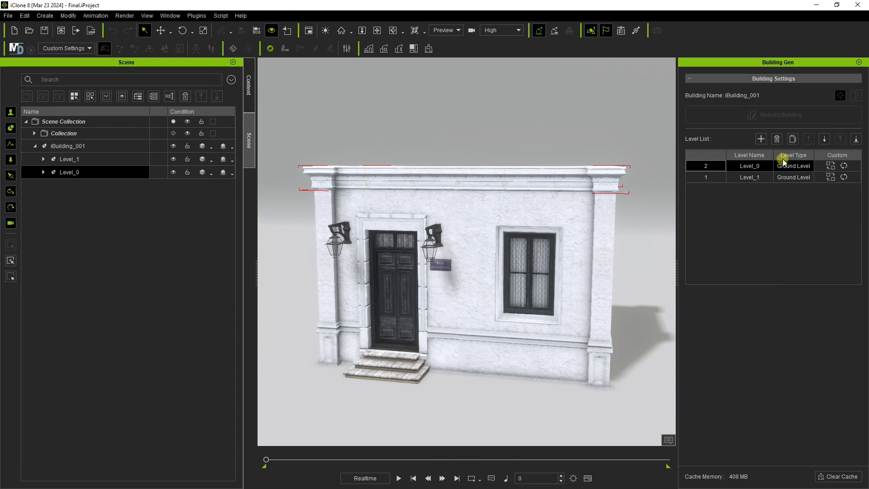
left_click(792, 139)
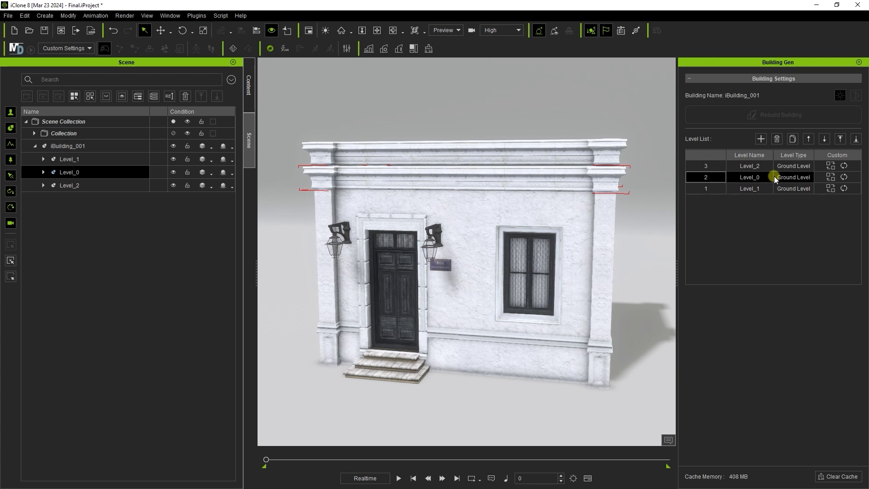
left_click(824, 139)
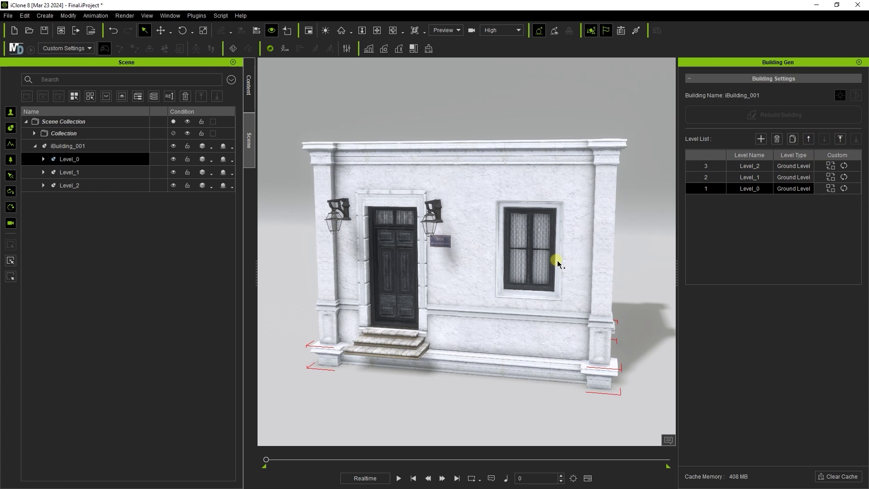
- Lower the Steps01 entrance steps below the front door to ground level
mouse_move(547, 272)
middle_mouse_down()
mouse_move(429, 275)
mouse_move(541, 274)
middle_mouse_up()
scroll(539, 276, "up", 1)
left_click(409, 344)
left_click(202, 31)
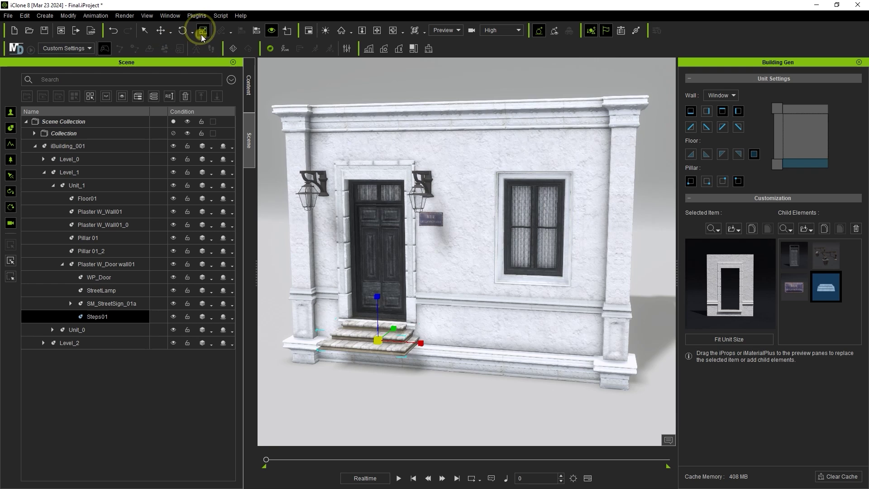
middle_click_drag(453, 276, 393, 282)
left_click(161, 31)
left_click_drag(389, 273, 389, 302)
middle_click_drag(434, 343, 416, 324)
- Stretch the entrance steps vertically up to the door threshold and adjust their depth against the front wall
left_click(202, 31)
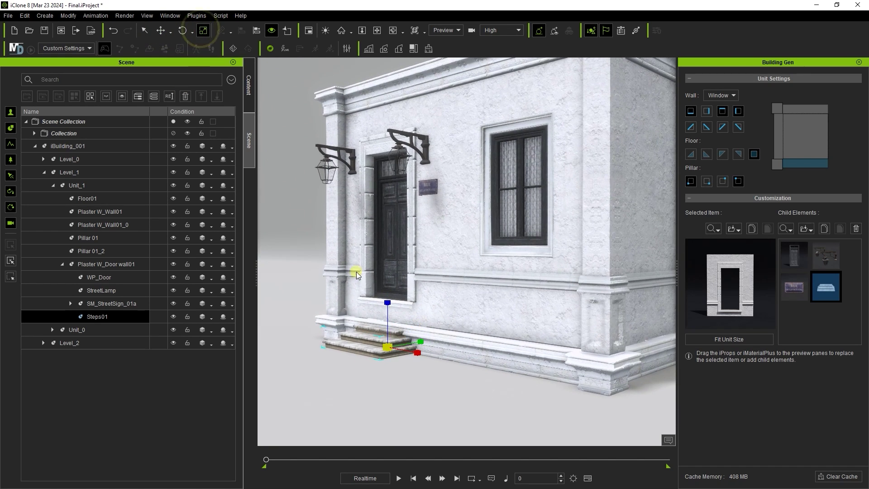
left_click_drag(387, 302, 387, 239)
middle_click_drag(406, 303, 409, 339)
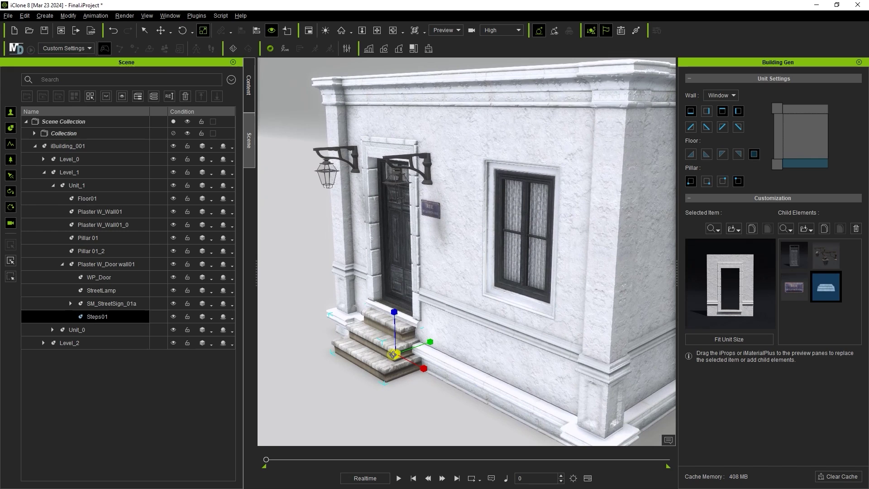
left_click(163, 31)
left_click_drag(431, 342, 427, 342)
right_click_drag(427, 343, 461, 301)
scroll(500, 254, "down", 3)
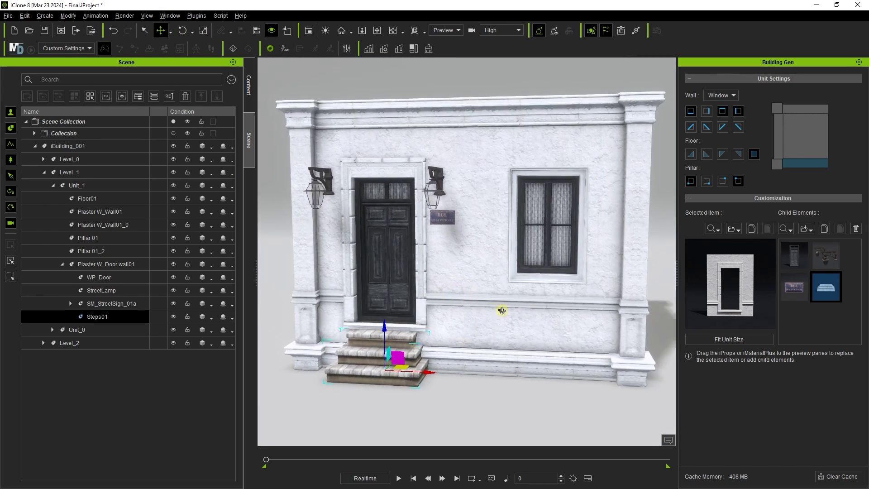
right_click_drag(500, 254, 438, 316)
- Rebuild Level_1 in the Green Plaster style as a Ground Level with Keep Structure enabled
left_click(465, 227)
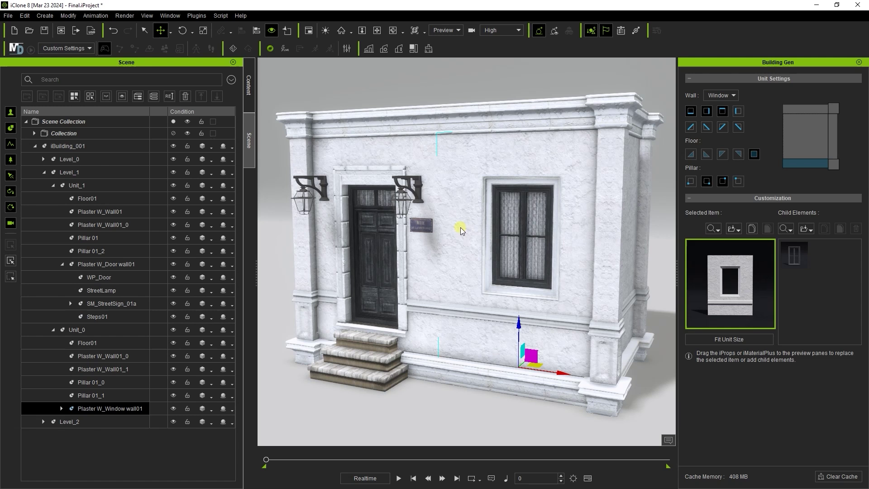
left_click(460, 218)
left_click(703, 176)
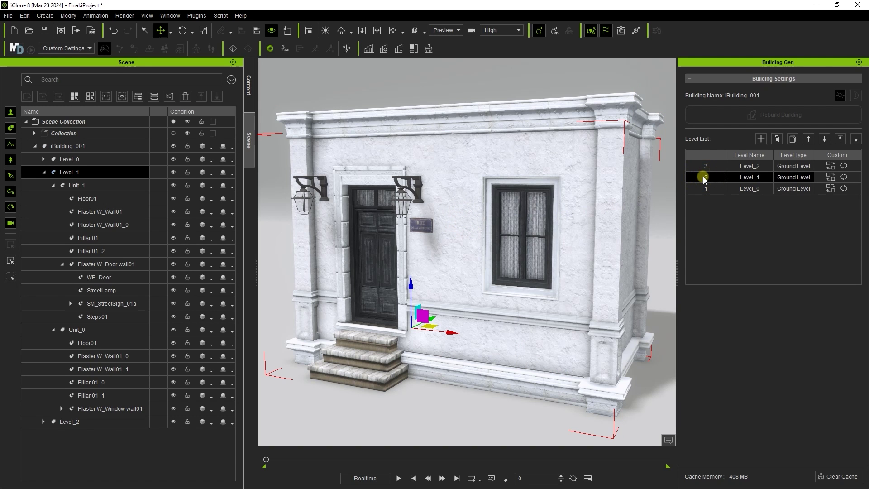
left_click(144, 30)
right_click_drag(621, 264, 585, 273)
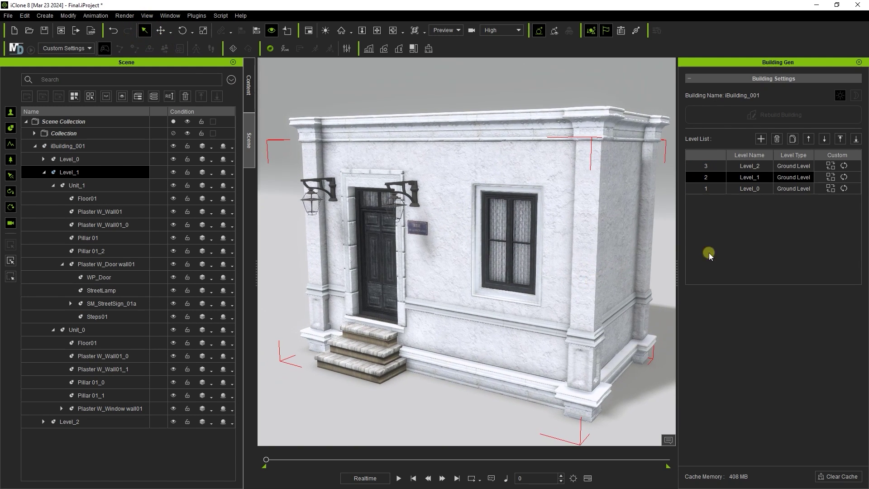
left_click(829, 177)
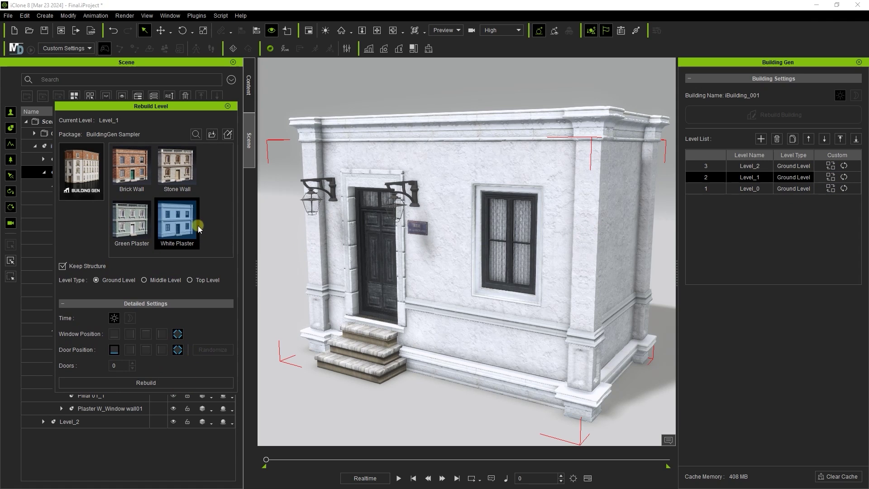
left_click(131, 239)
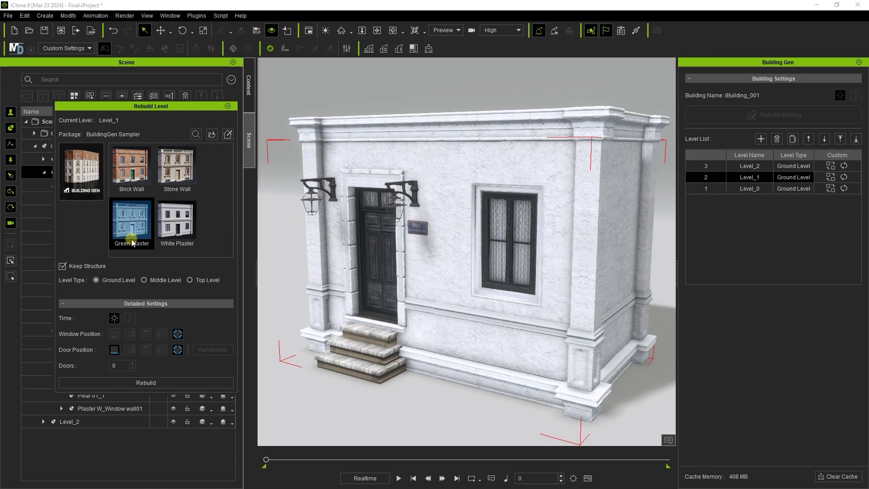
left_click(132, 386)
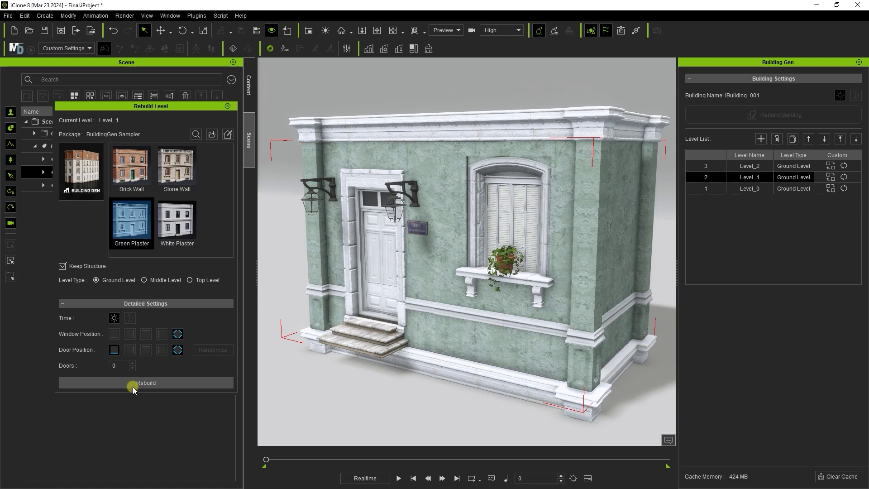
left_click(227, 106)
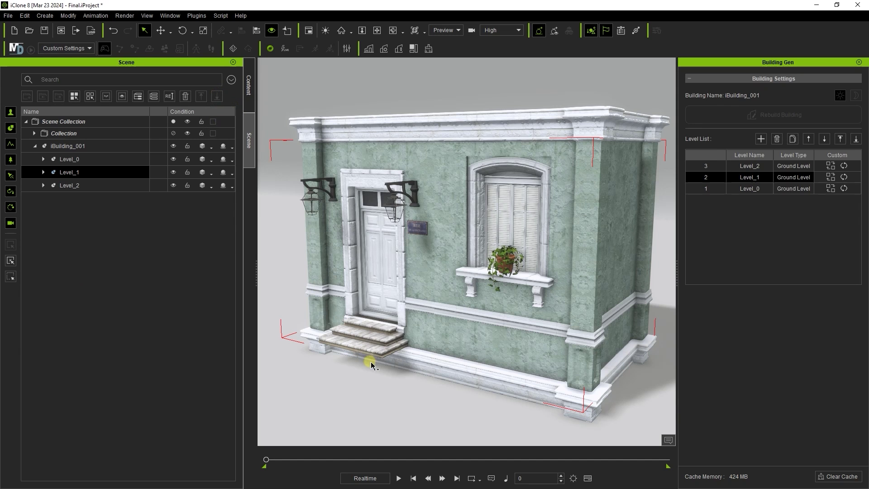
- Lower the rebuilt level's Steps01 entrance steps to the ground beside the base trim
left_click(368, 345)
left_click(203, 31)
middle_click_drag(436, 331, 230, 80)
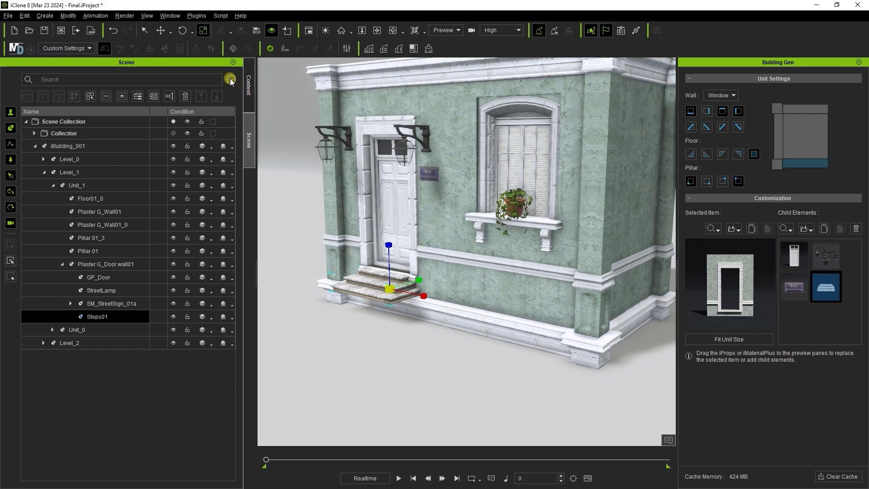
key("w")
left_click_drag(388, 249, 388, 272)
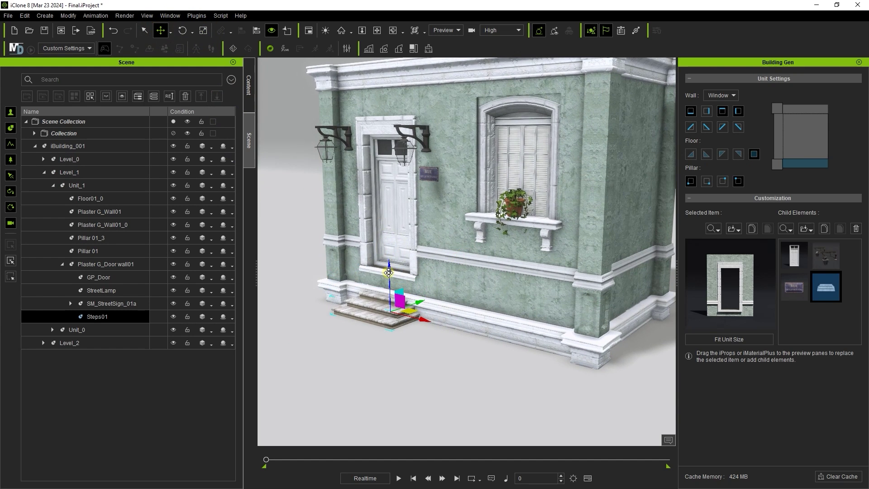
- Scale the rebuilt level's entrance steps taller to meet the doorway and adjust their depth against the wall
key("r")
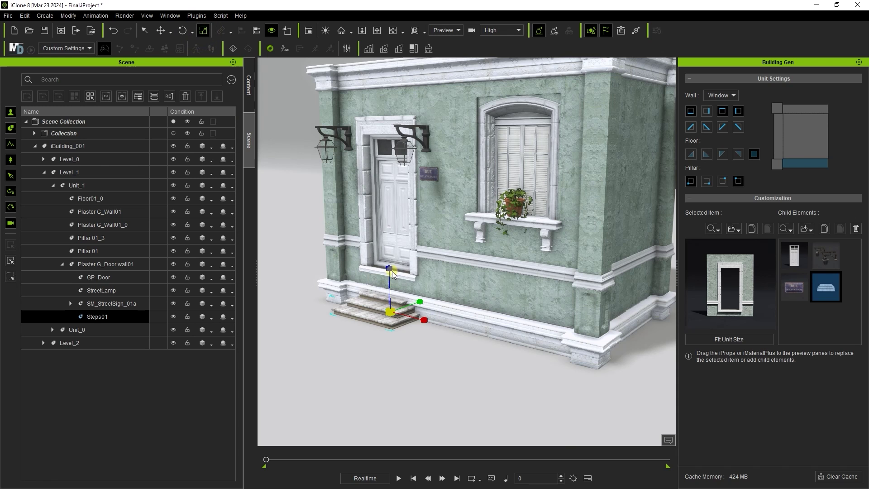
left_click_drag(393, 274, 380, 210)
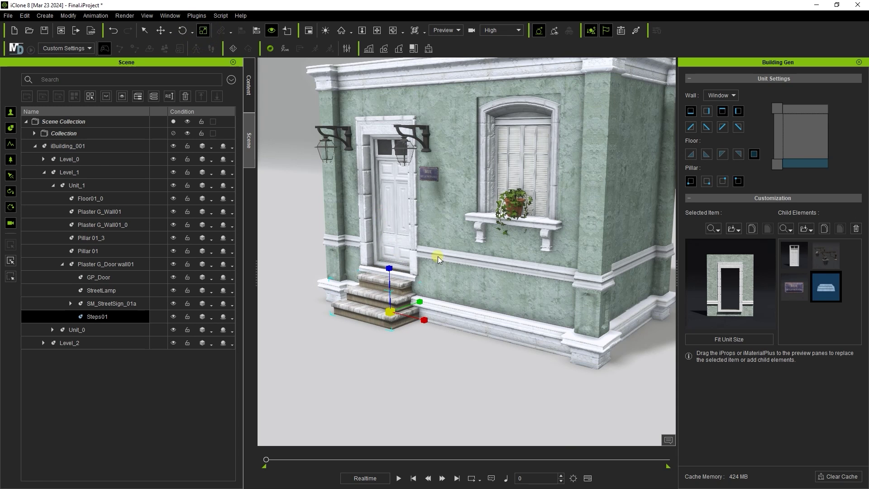
right_click_drag(438, 256, 432, 239)
scroll(491, 296, "up", 3)
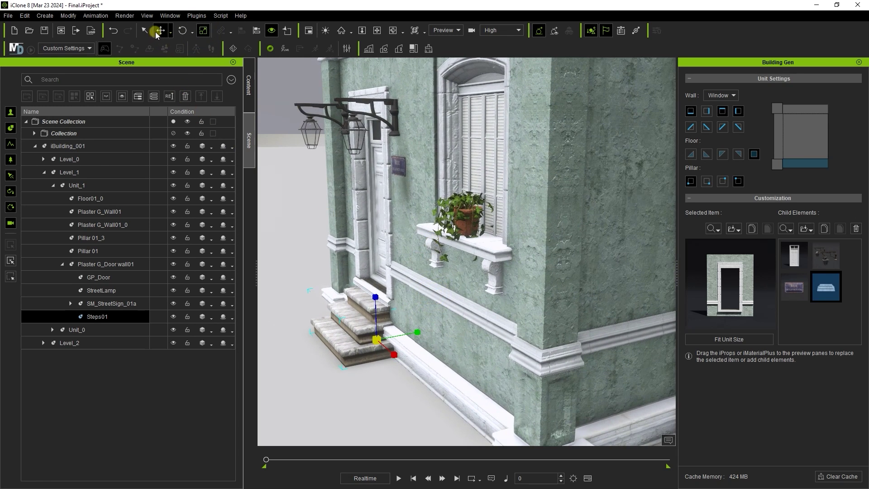
left_click(159, 30)
left_click_drag(416, 332, 476, 326)
middle_click_drag(476, 327, 485, 362, "alt")
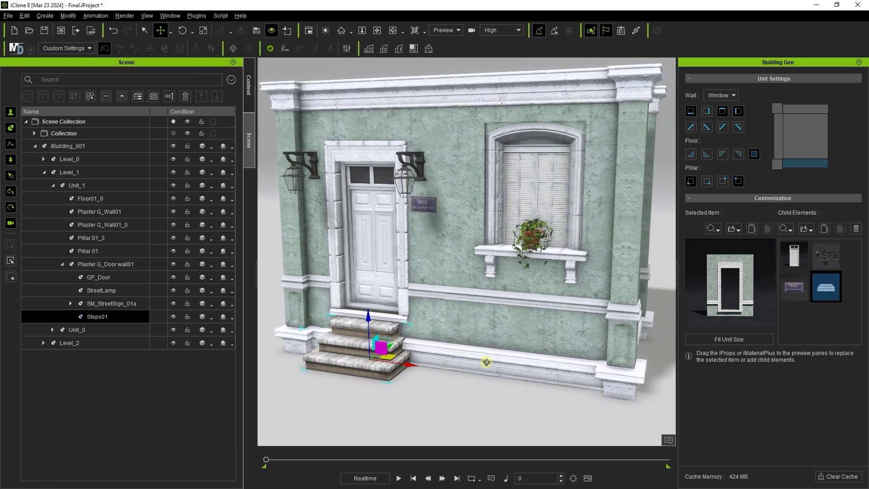
right_click_drag(485, 362, 485, 364, "alt")
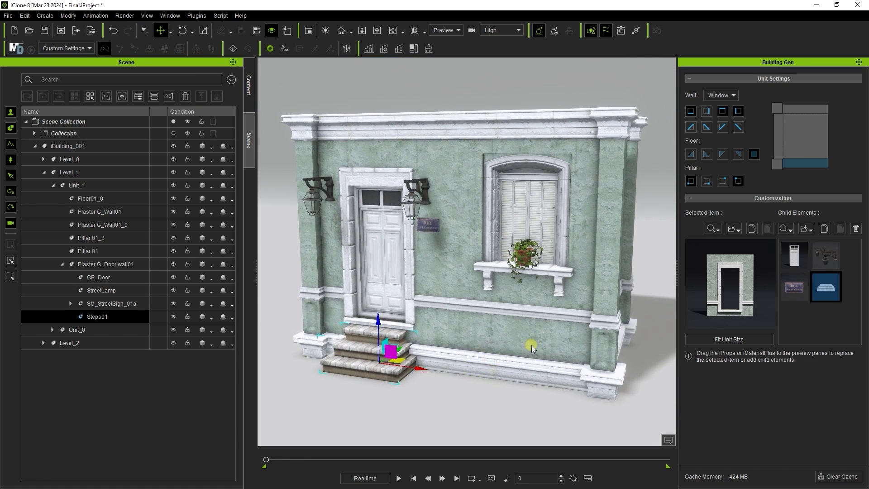